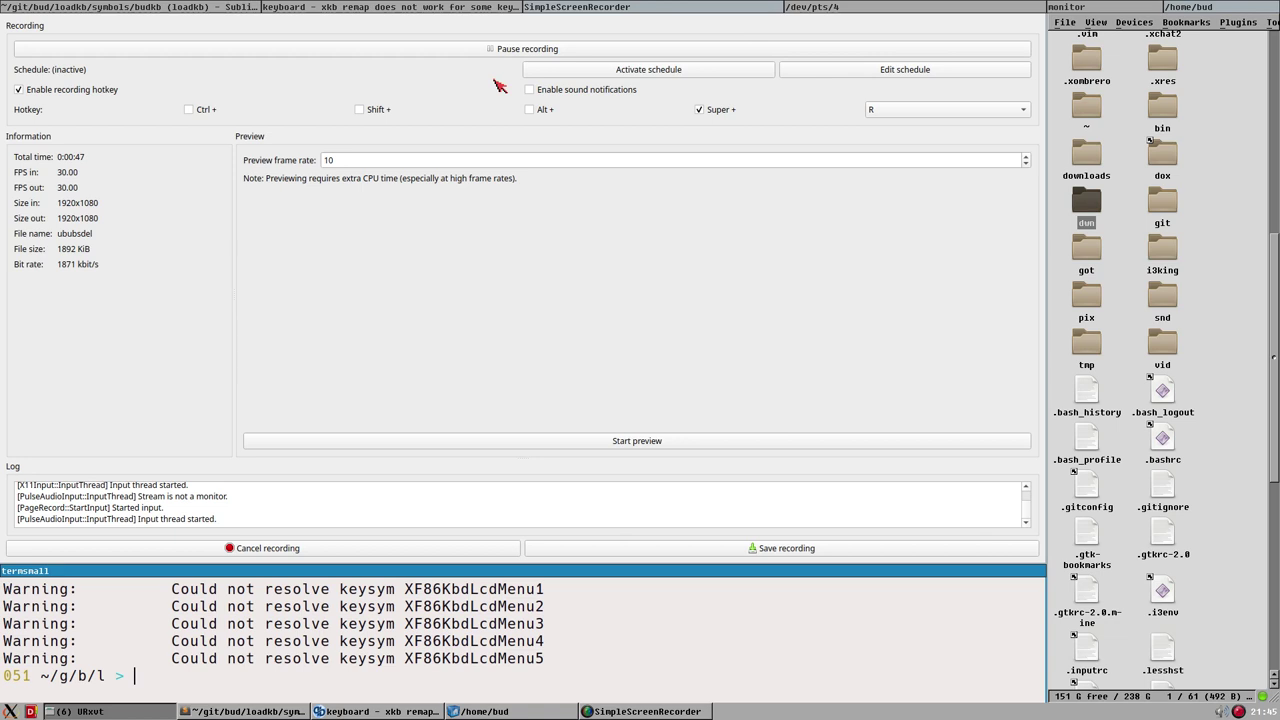
Drag the terminal pane border up so more keysym warnings show.
click(566, 251)
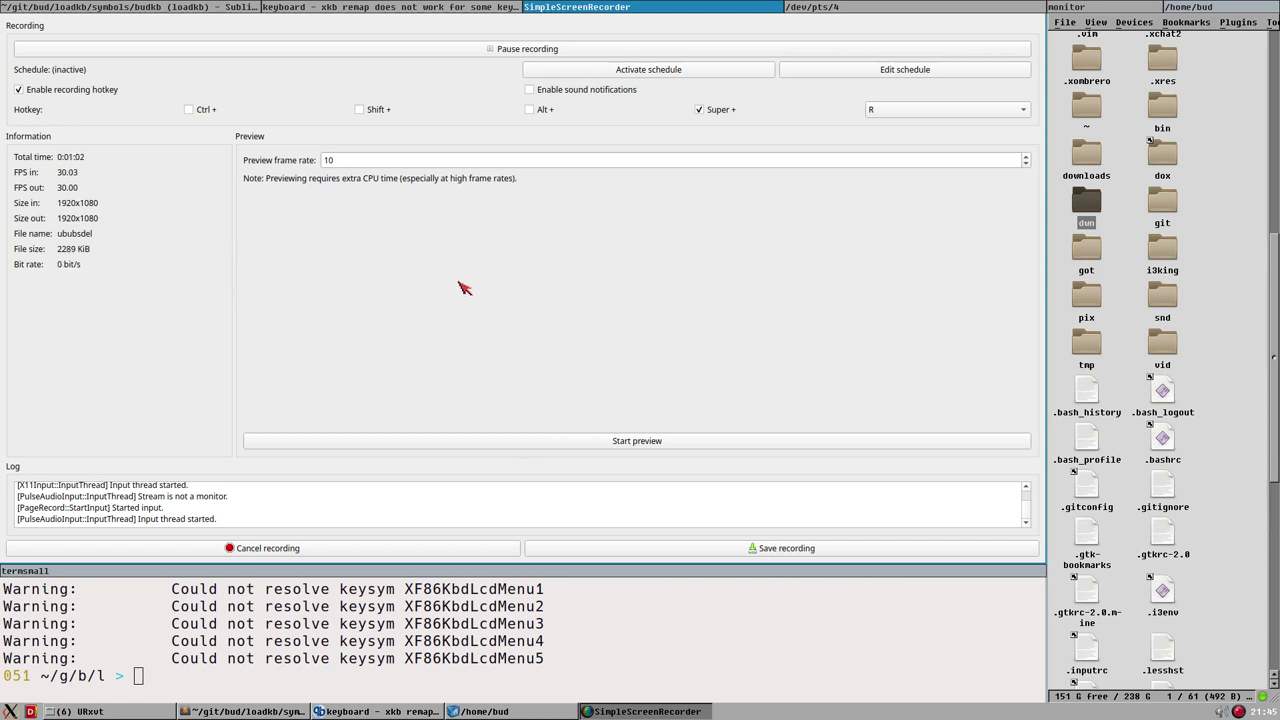
click(548, 640)
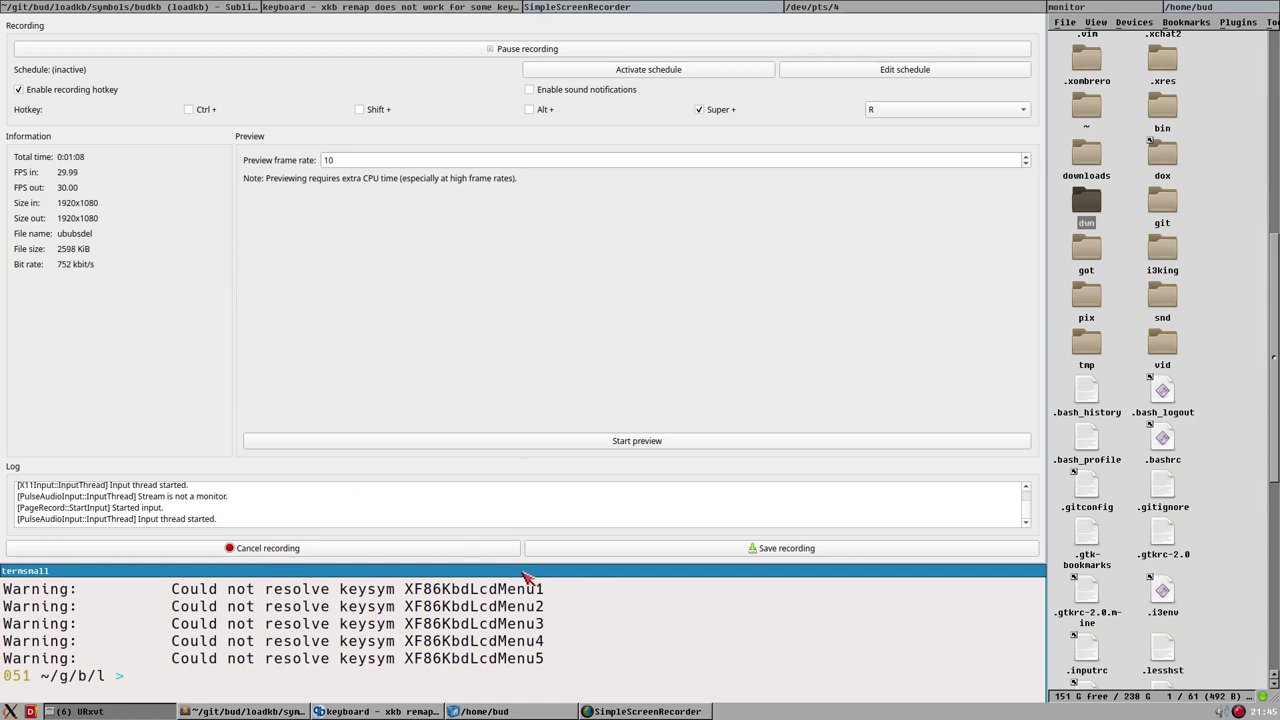
drag(522, 562, 515, 366)
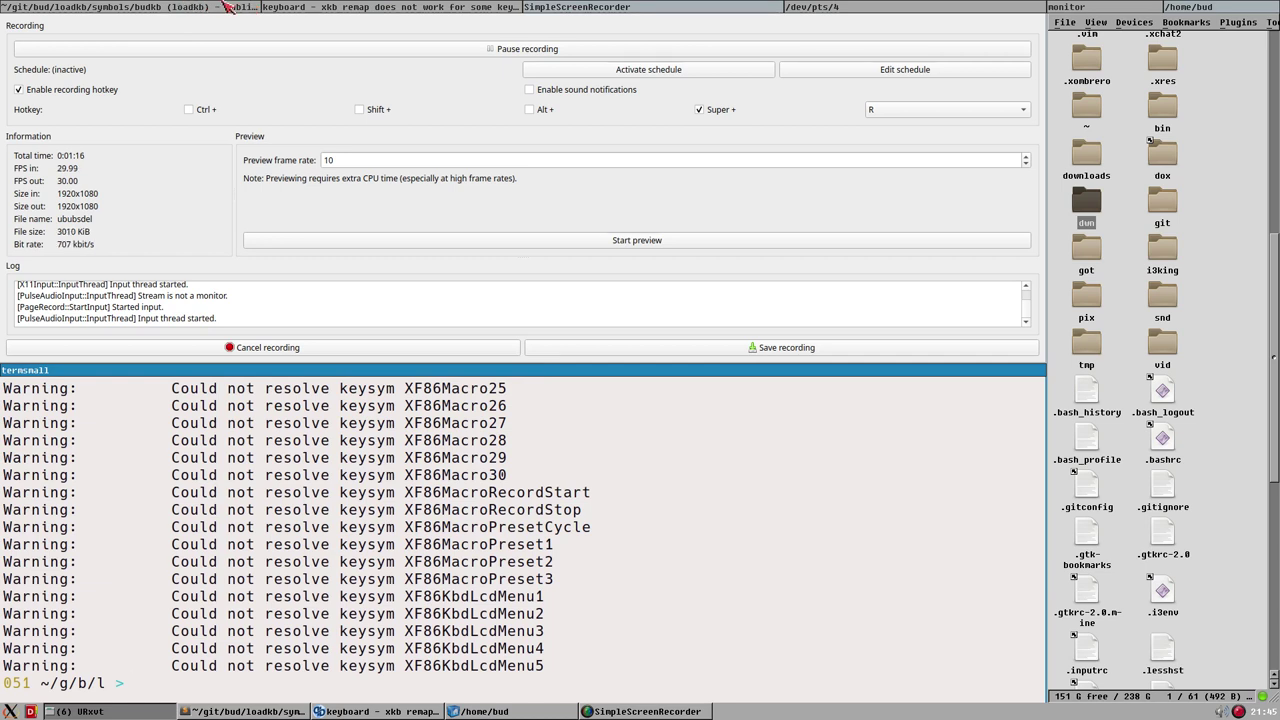
Show the budkb file in a taller editor and select the backspace_delete include on line 34.
click(229, 8)
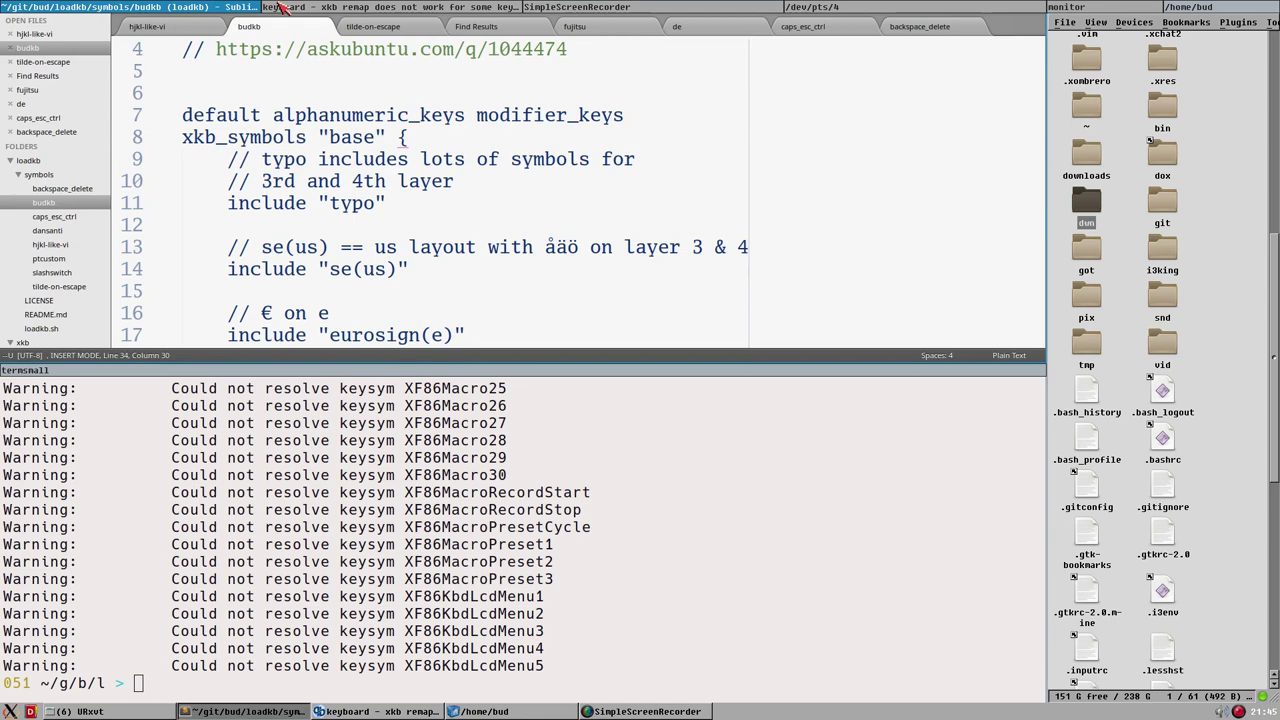
drag(517, 368, 516, 452)
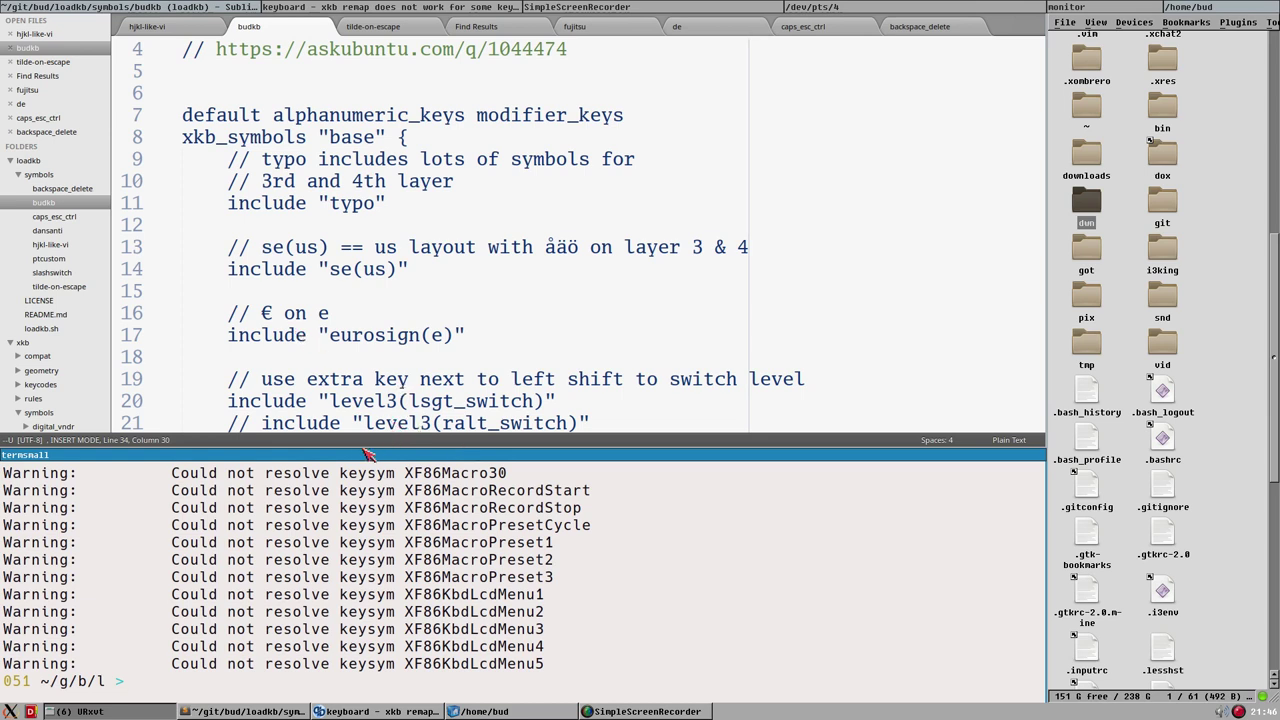
click(358, 365)
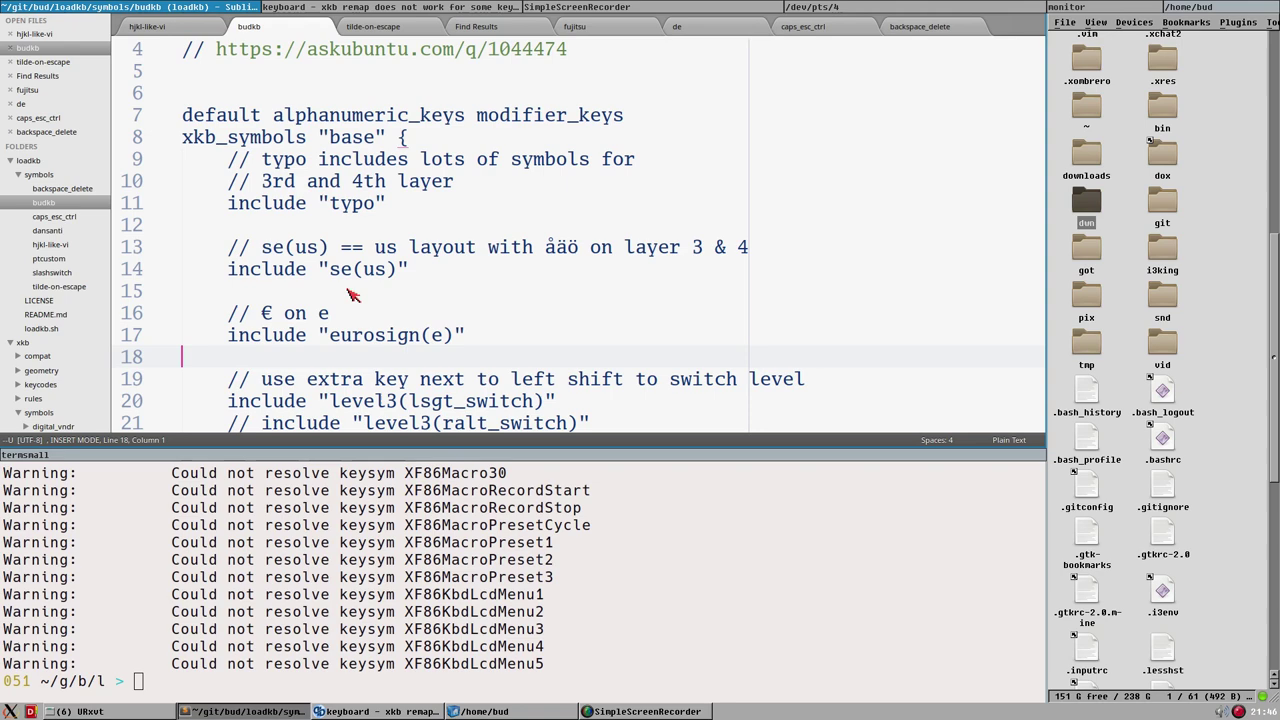
scroll(357, 298, down, 4)
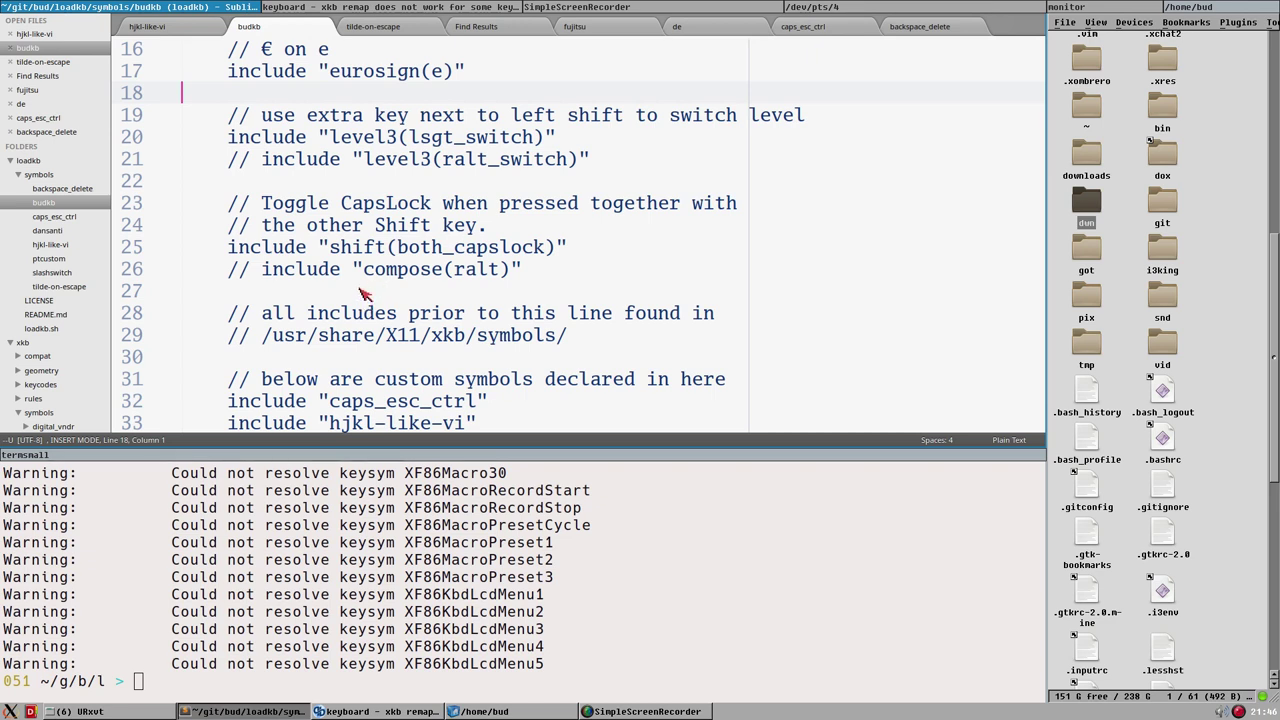
scroll(357, 286, down, 1)
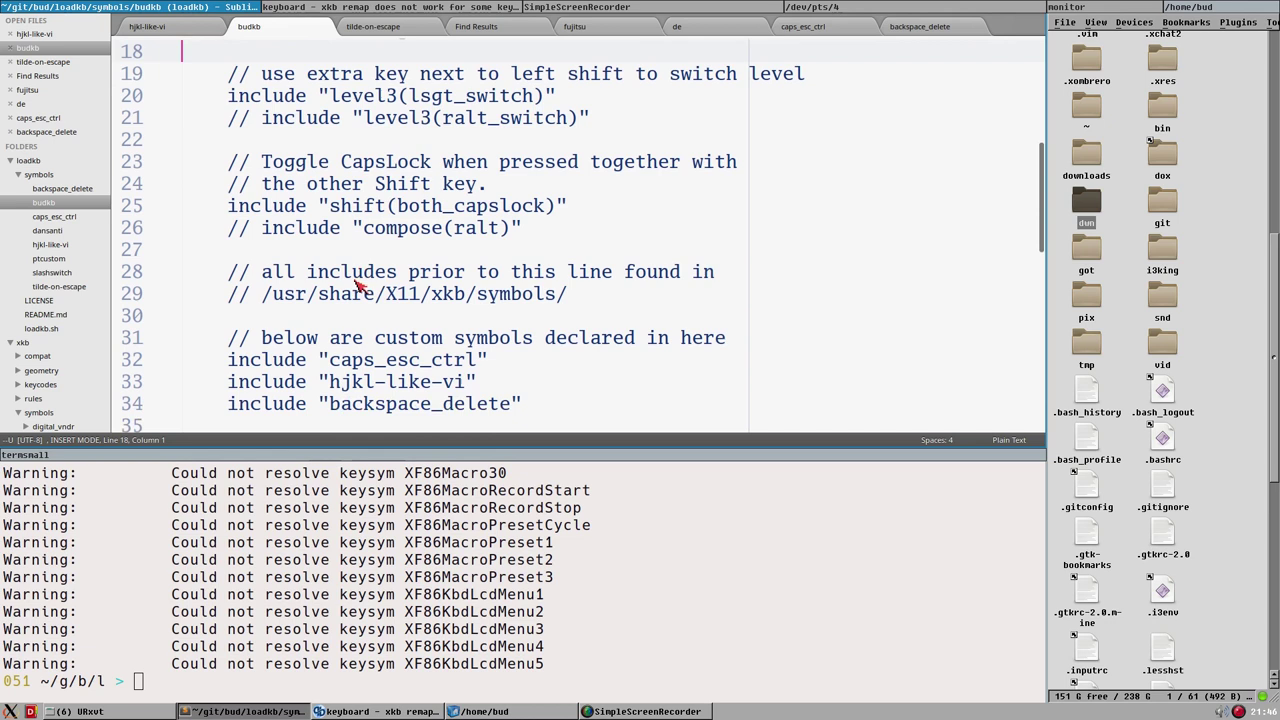
drag(329, 380, 512, 382)
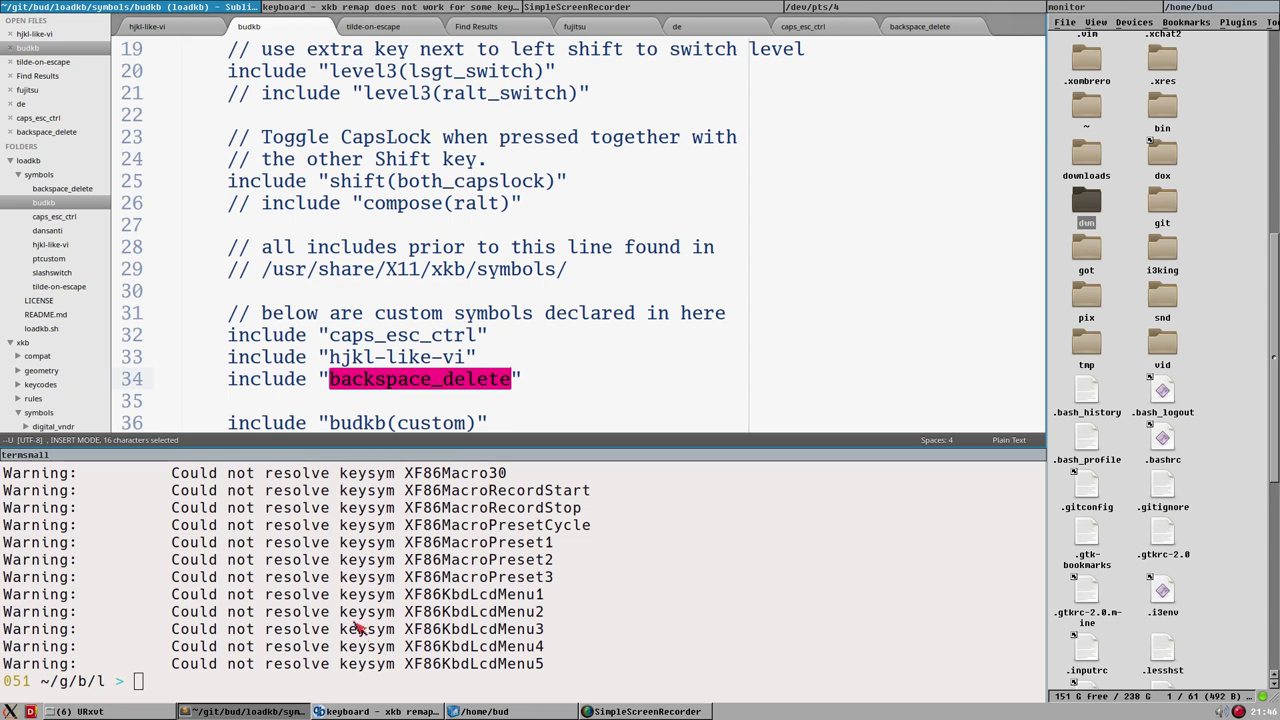
click(350, 663)
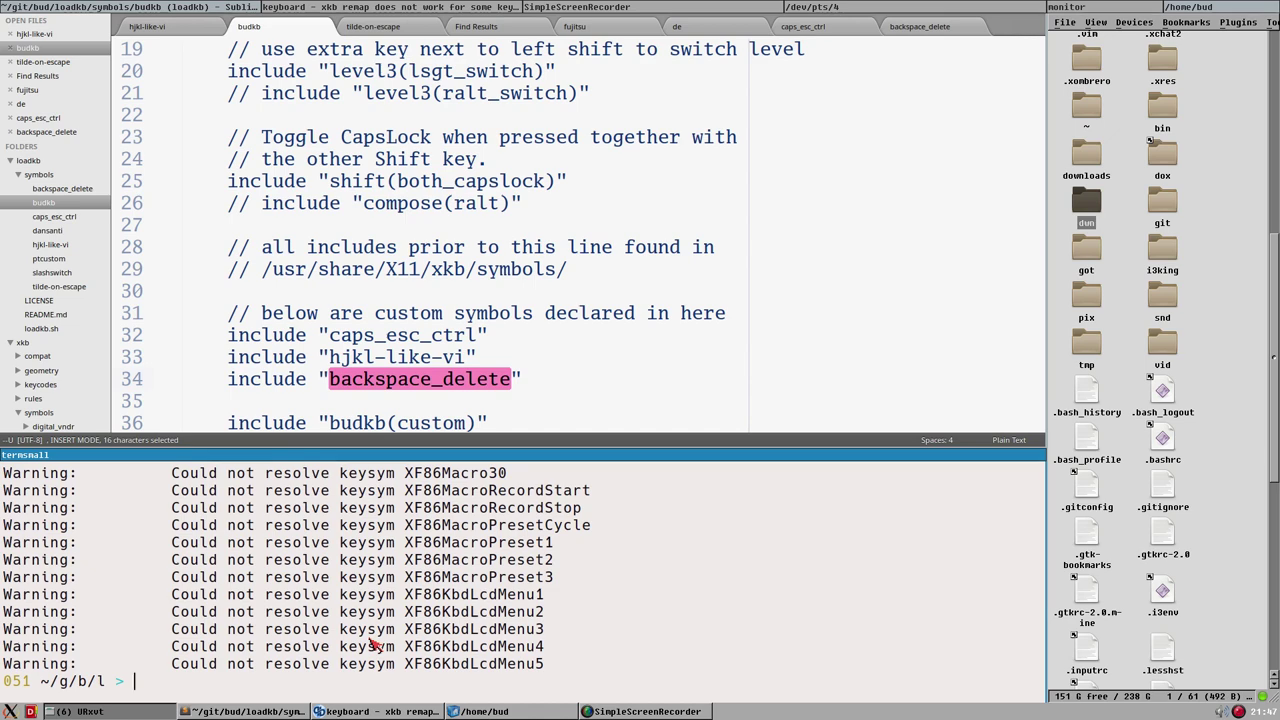
Switch to qutebrowser and browse the history suggestions for the Deltaco page, then cancel.
click(398, 712)
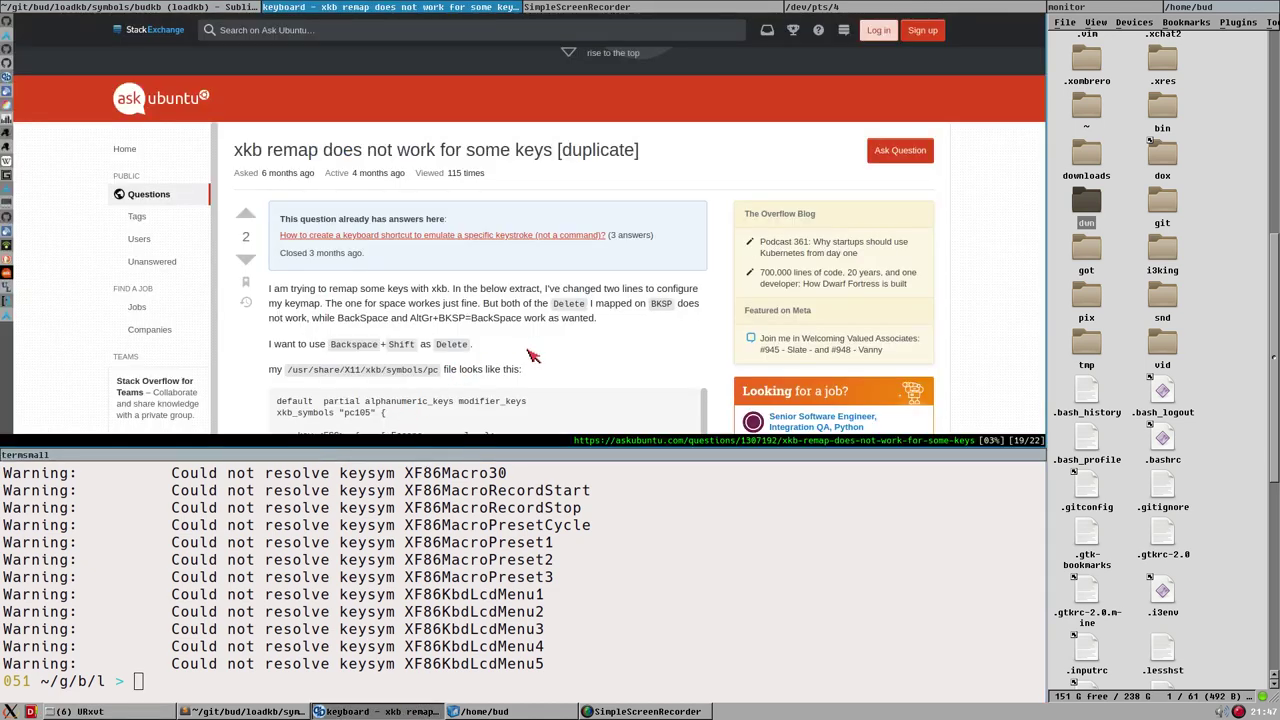
text(open delt)
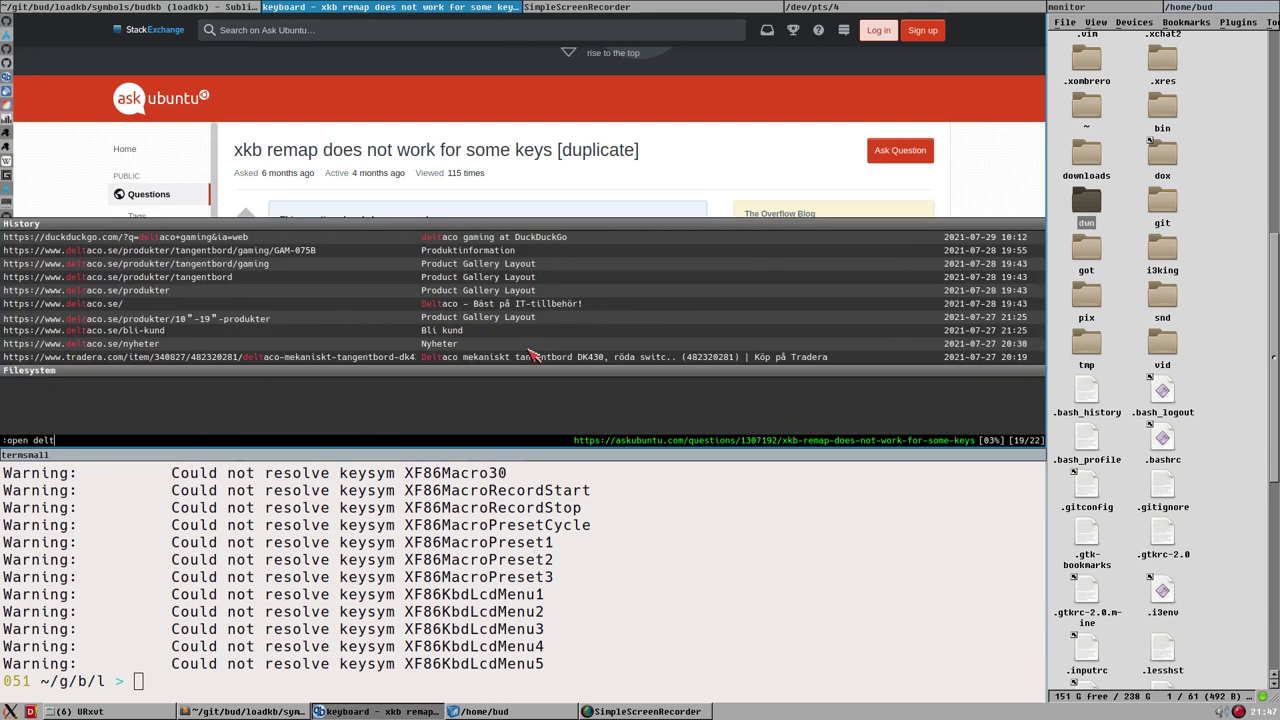
key(Tab)
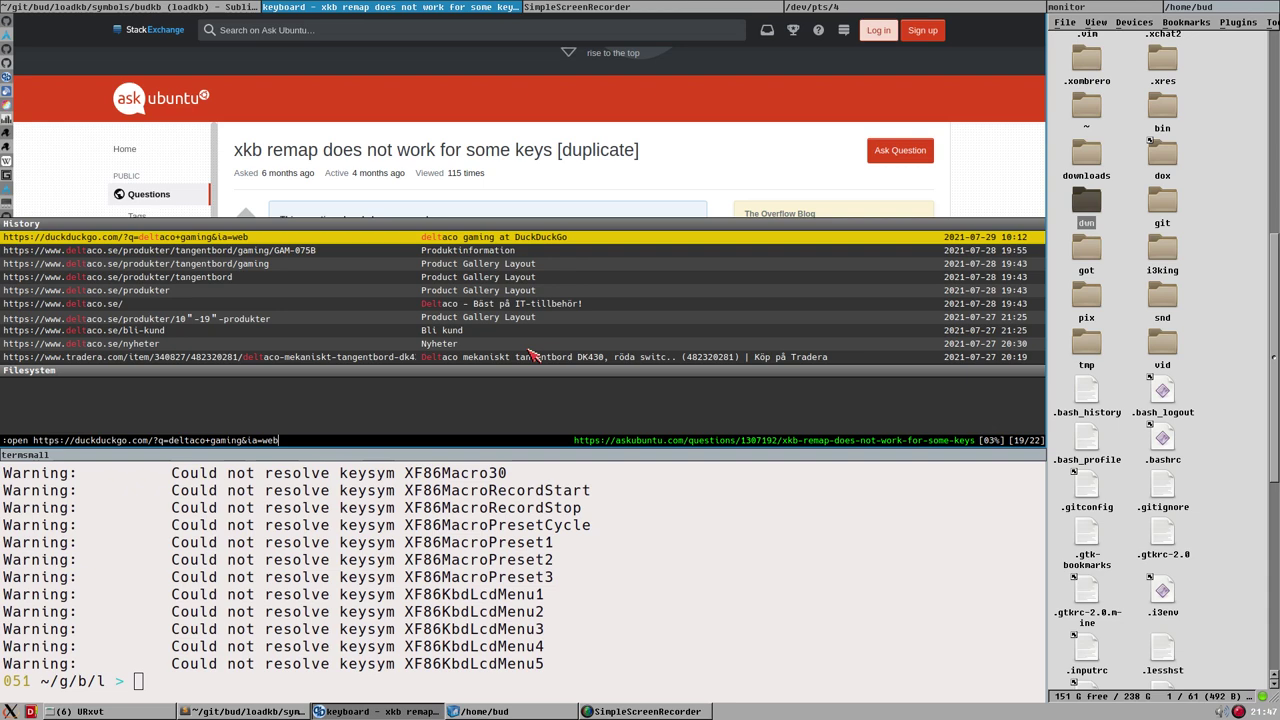
key(Tab)
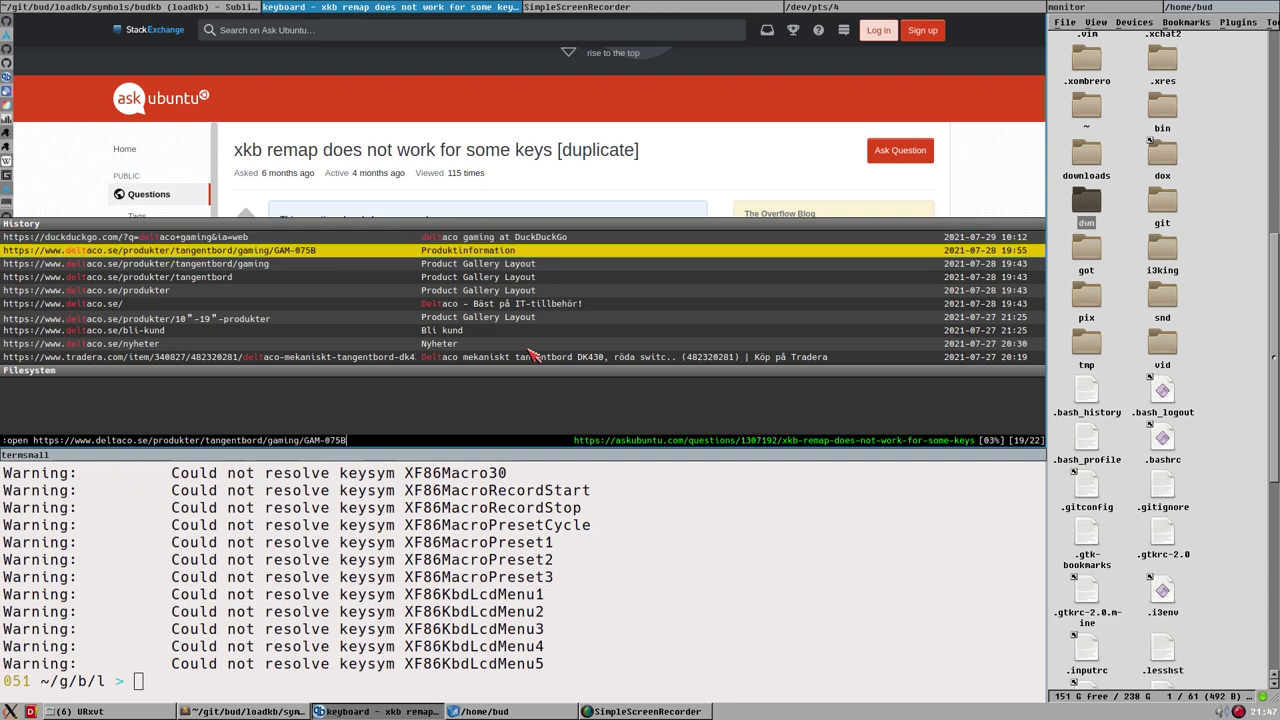
key(Return)
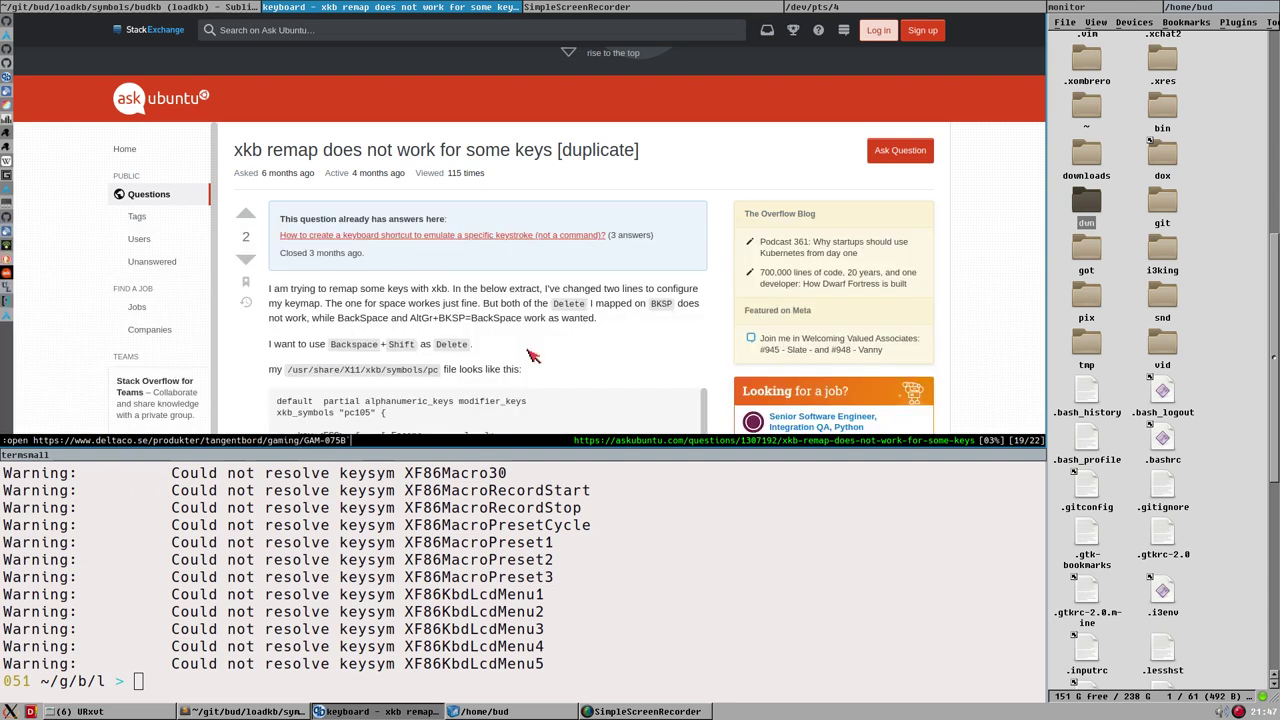
key(Escape)
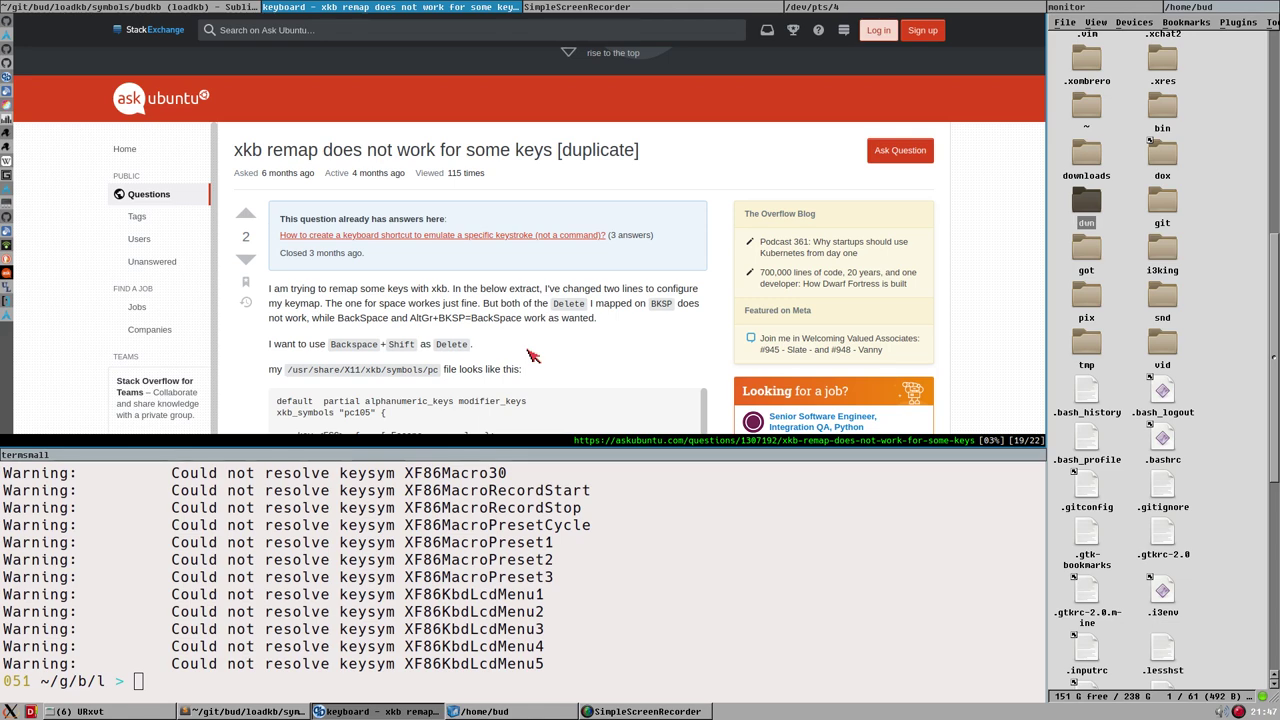
Open the Deltaco GAM-075B history entry in a new tab.
key(shift+o)
text(:open -t d)
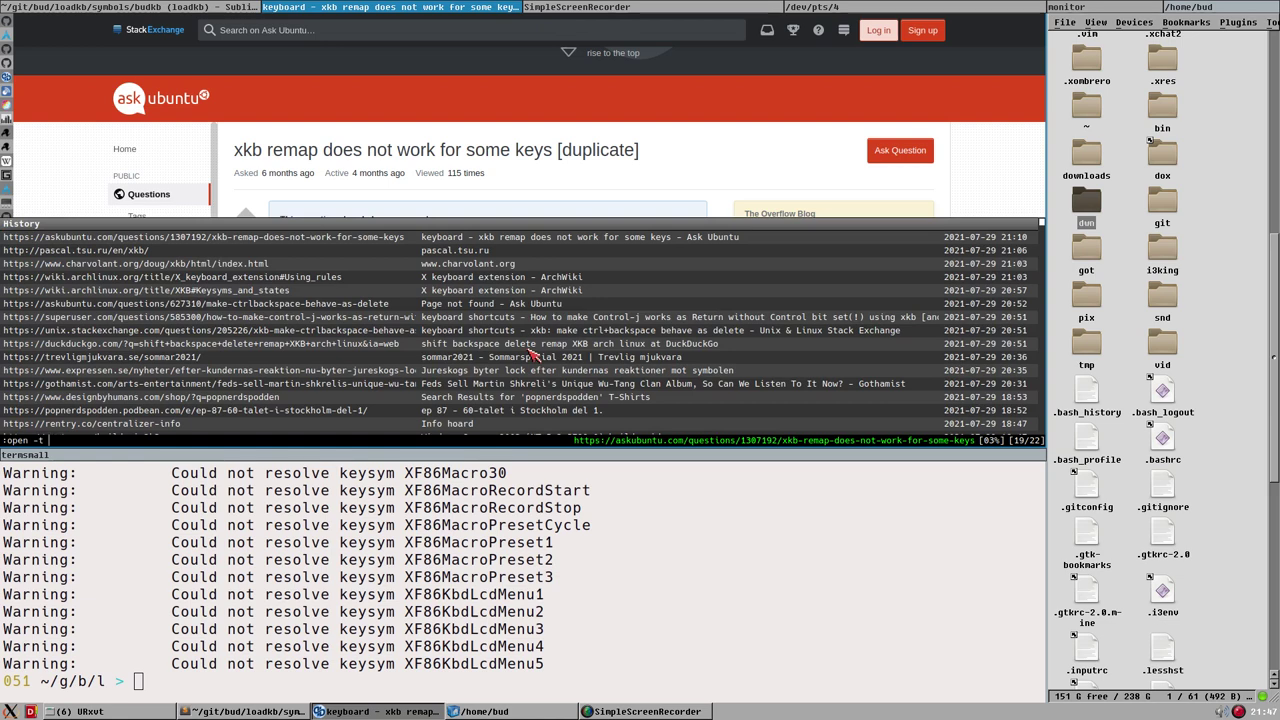
text(elt)
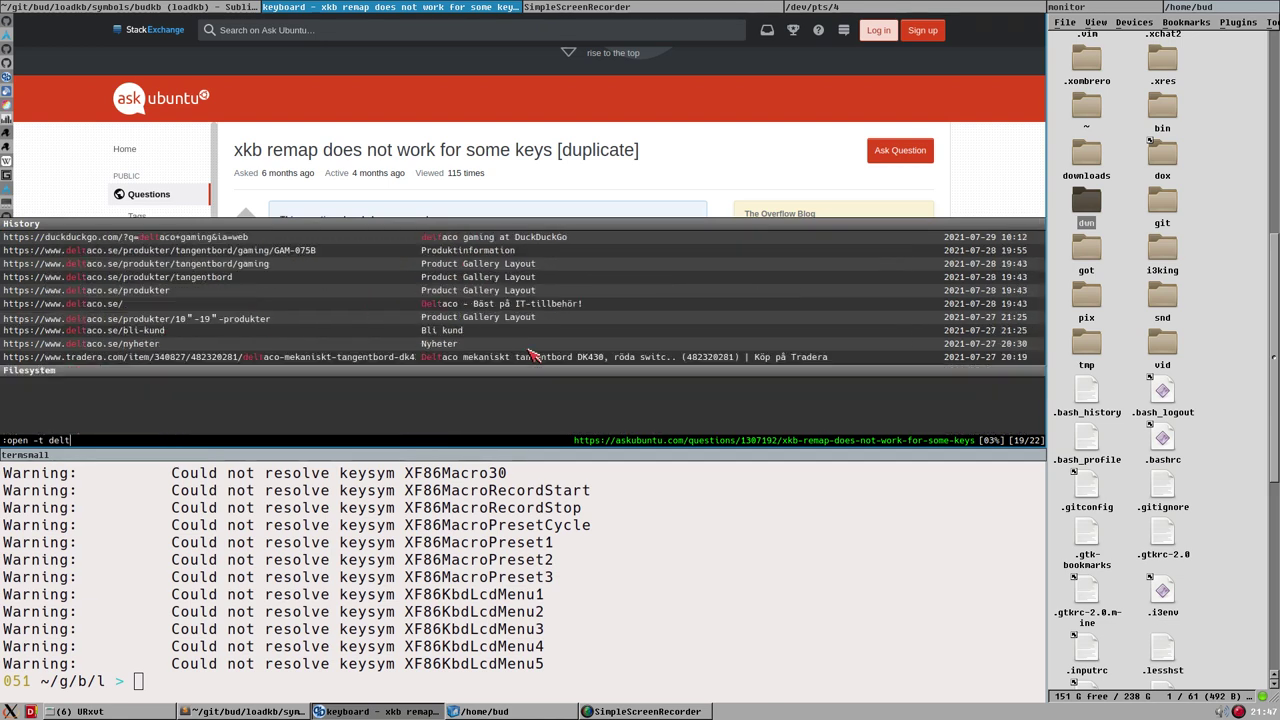
key(Tab)
key(Tab)
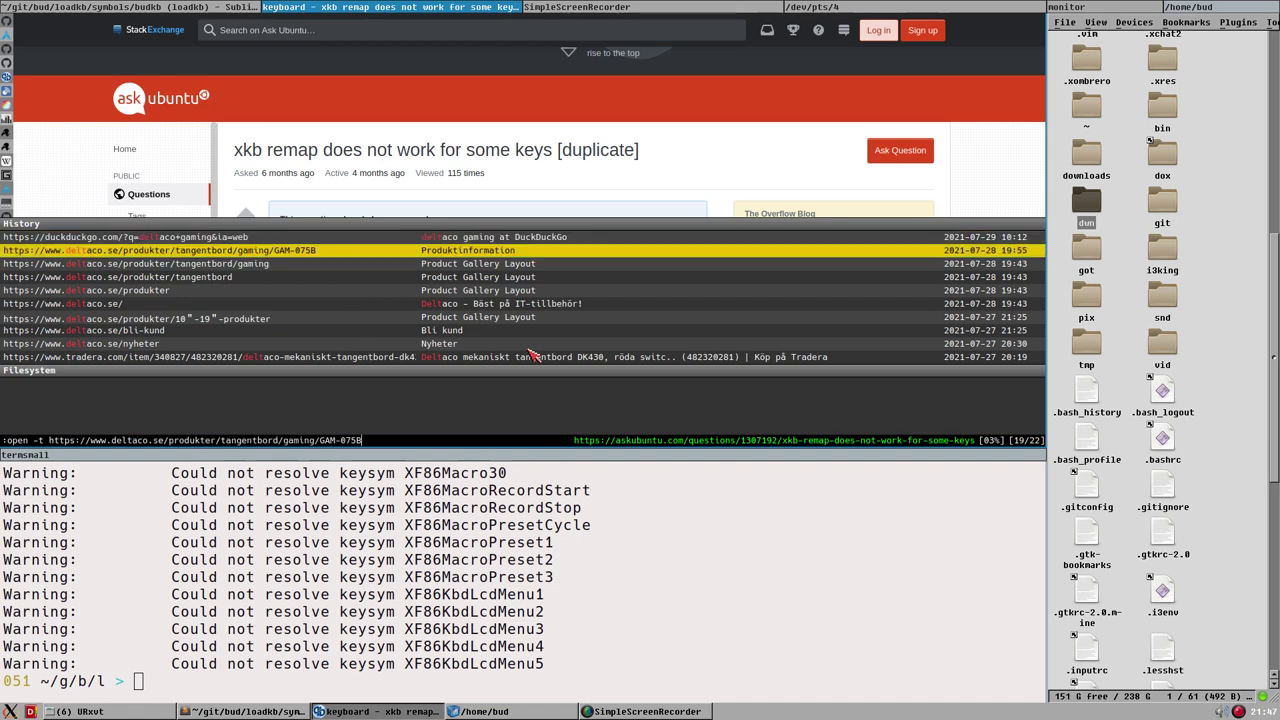
key(Return)
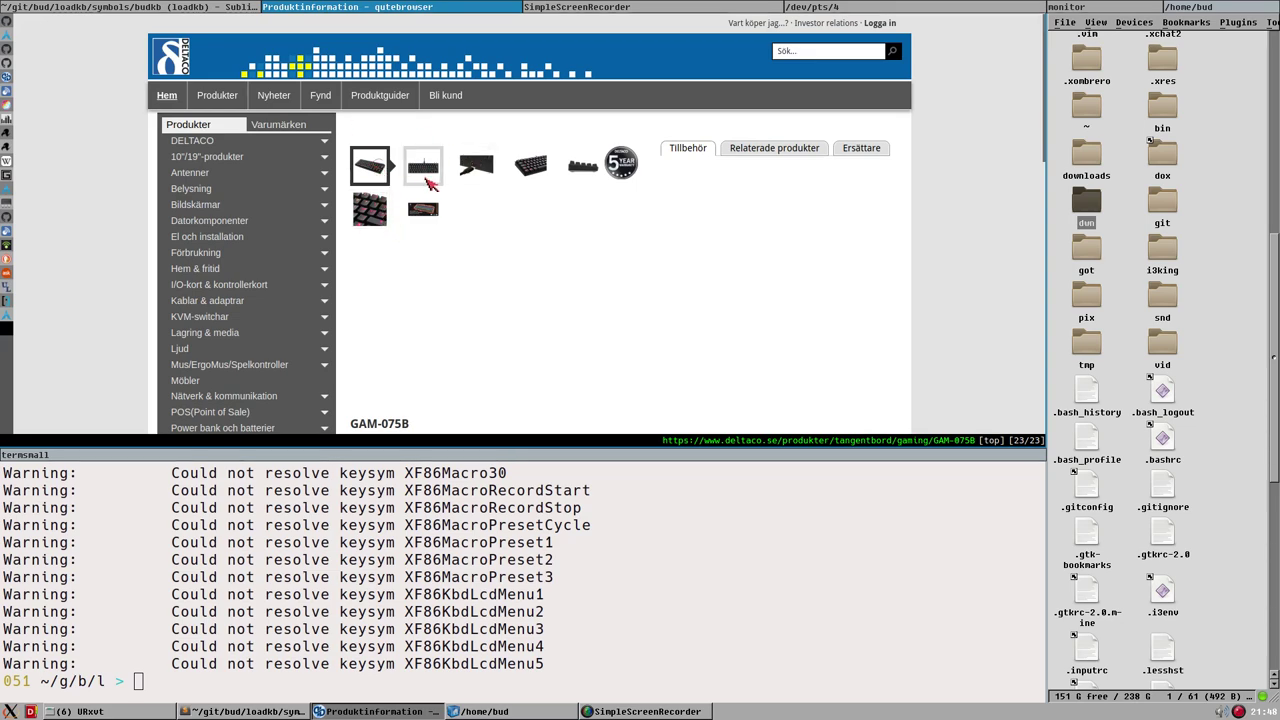
View the GAM-075B keyboard photo enlarged in the lightbox, then close it.
click(460, 320)
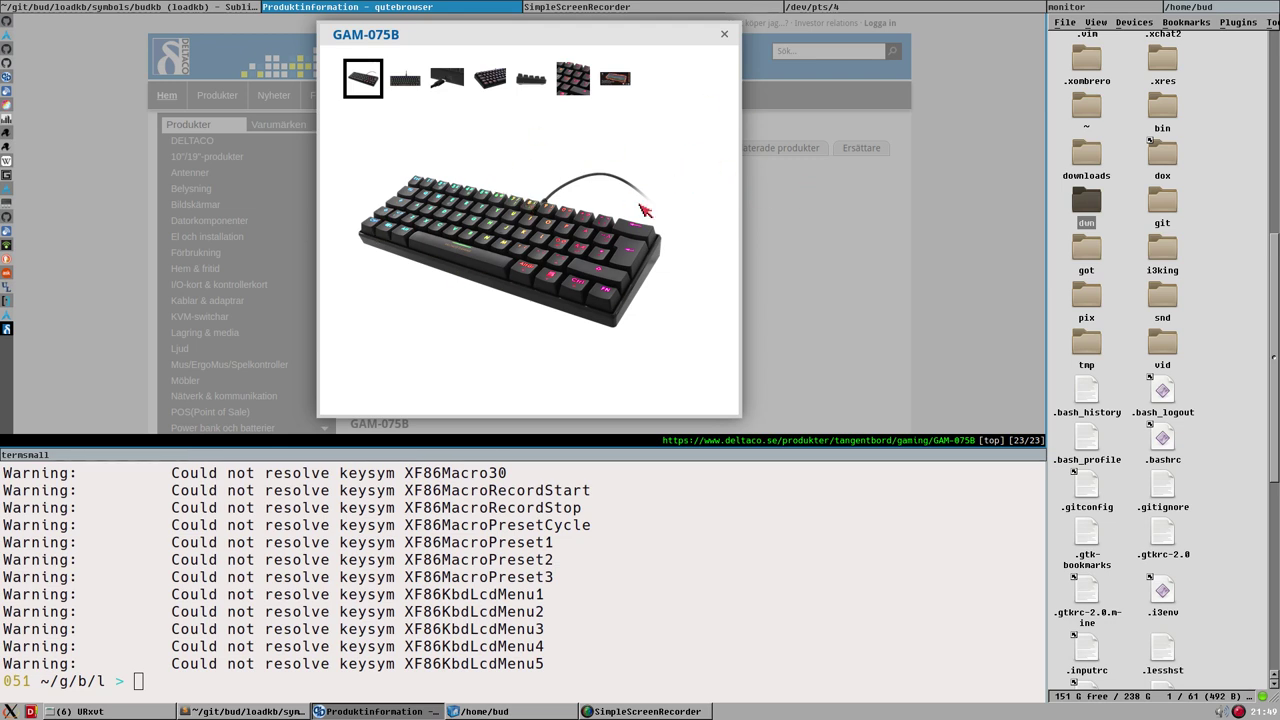
click(724, 34)
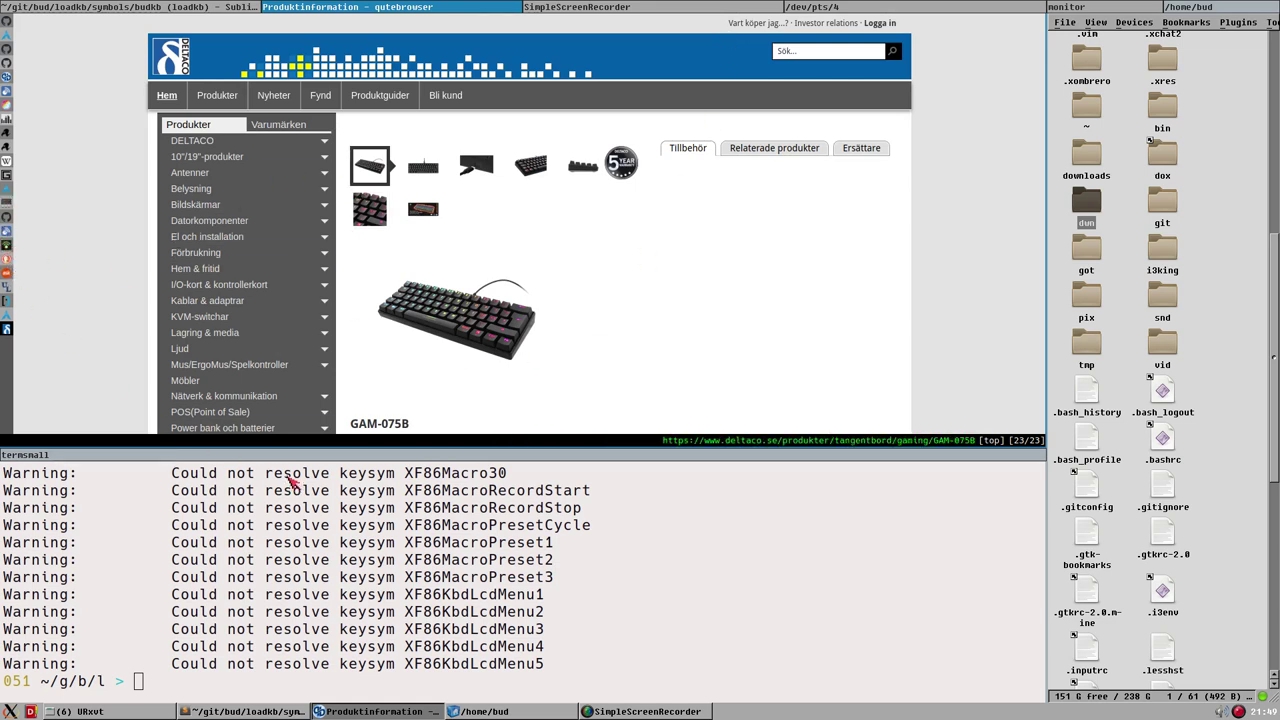
Back in budkb, inspect line 42's ESC mapping words grave and asciitilde, ending at the line end.
click(70, 7)
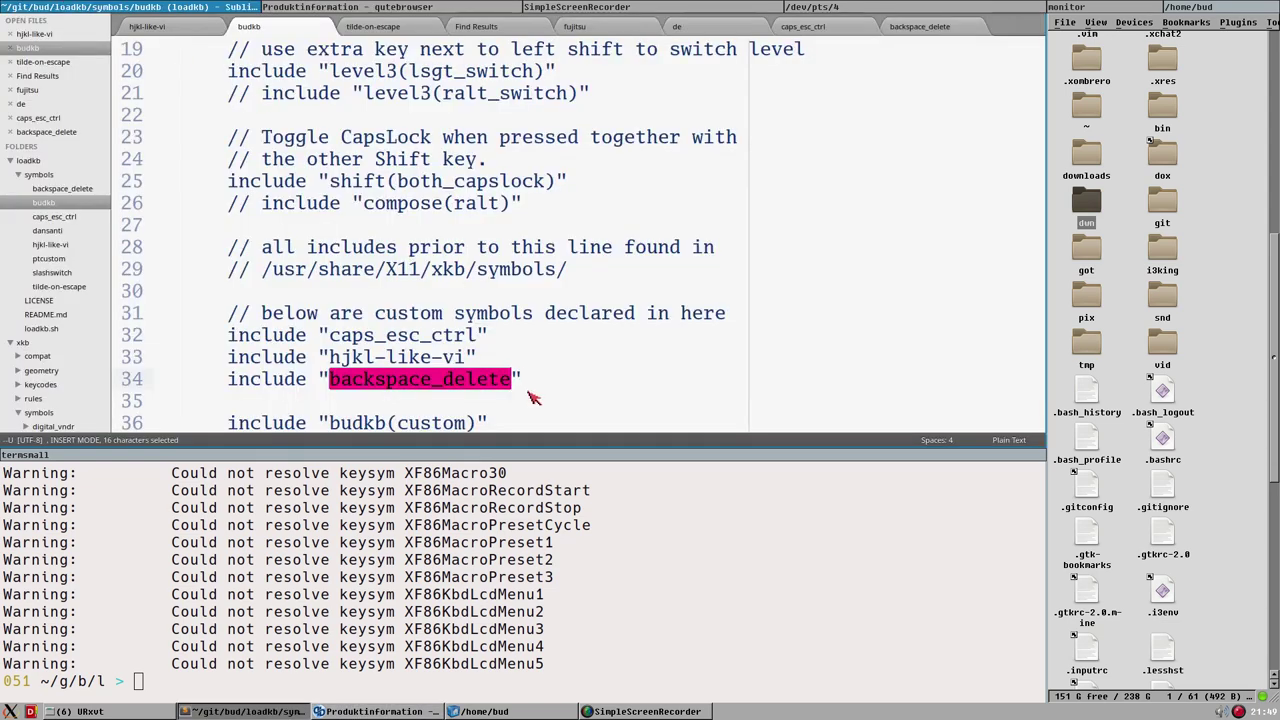
scroll(495, 277, down, 6)
scroll(476, 232, up, 2)
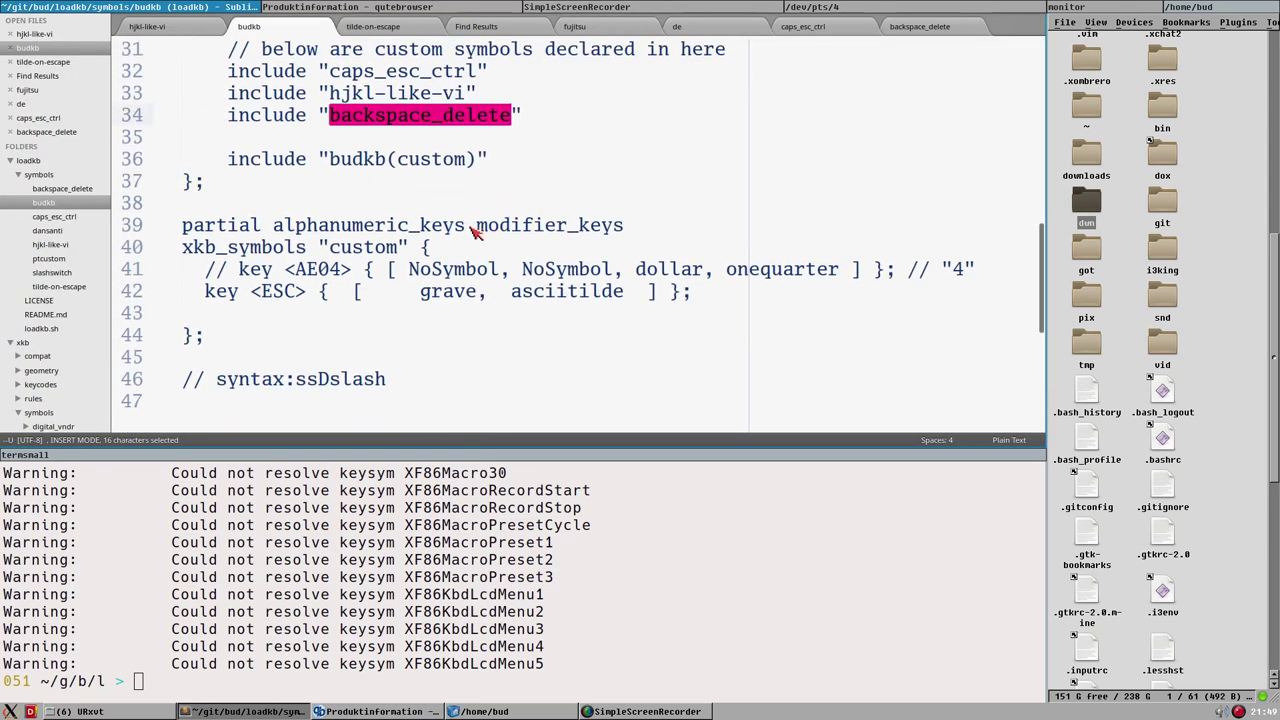
click(735, 297)
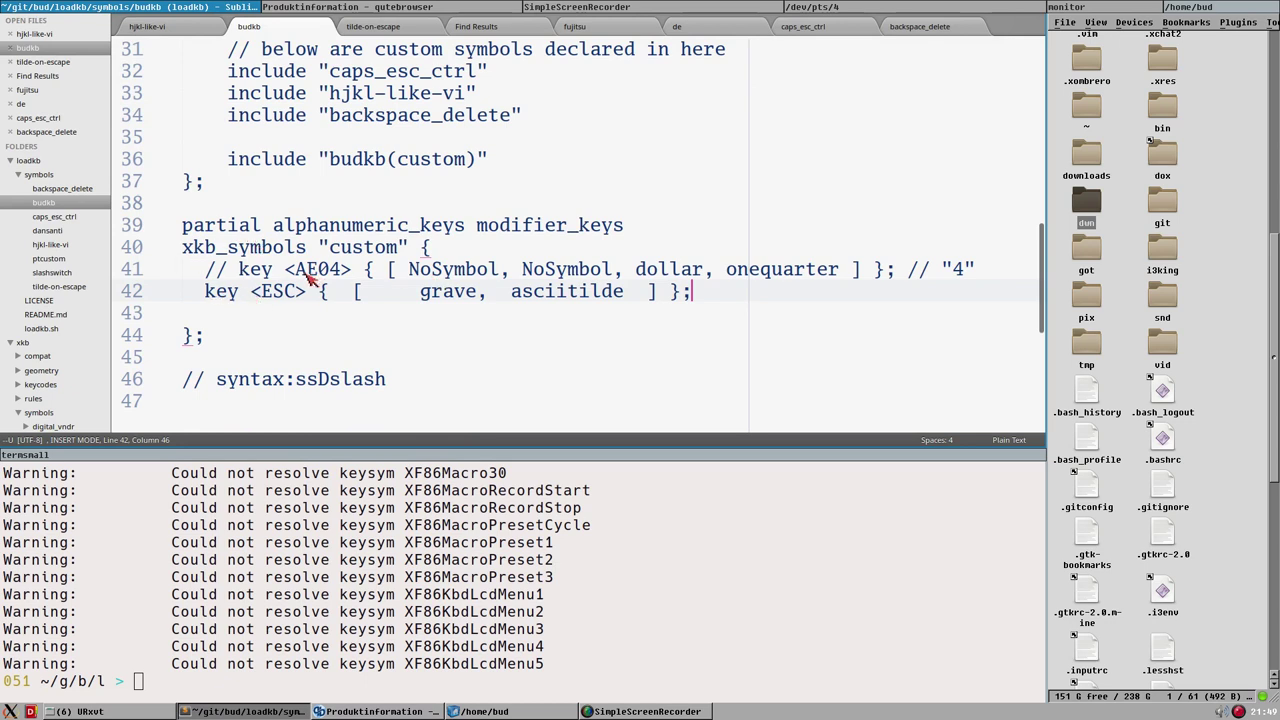
mouse_move(205, 292)
mouse_down()
mouse_move(578, 282)
mouse_move(731, 297)
mouse_up()
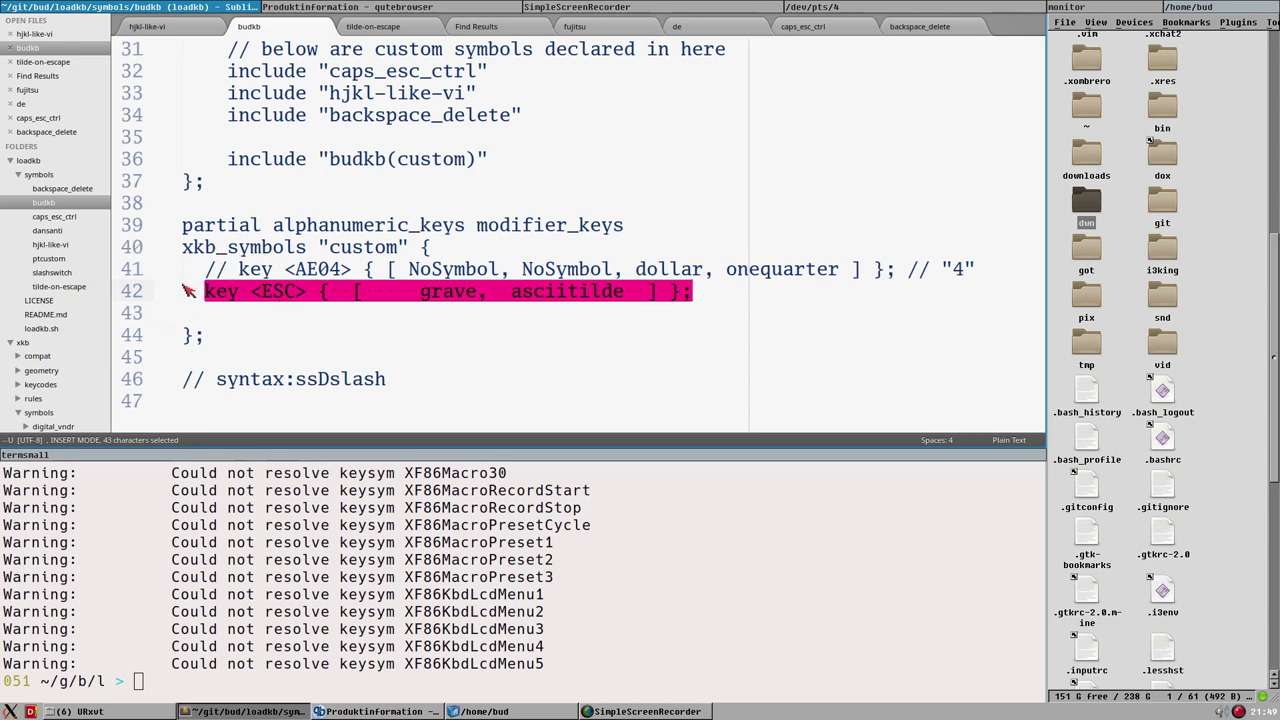
click(206, 290)
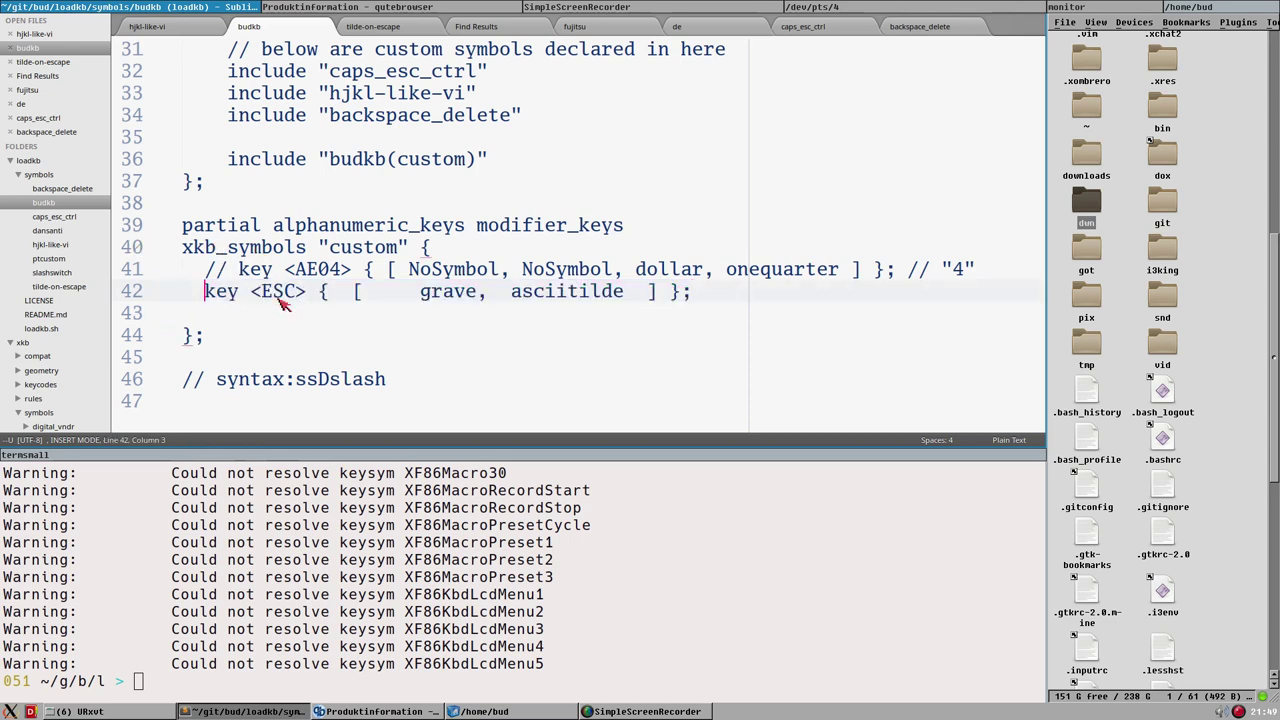
click(453, 291)
double_click(450, 292)
click(524, 296)
double_click(526, 298)
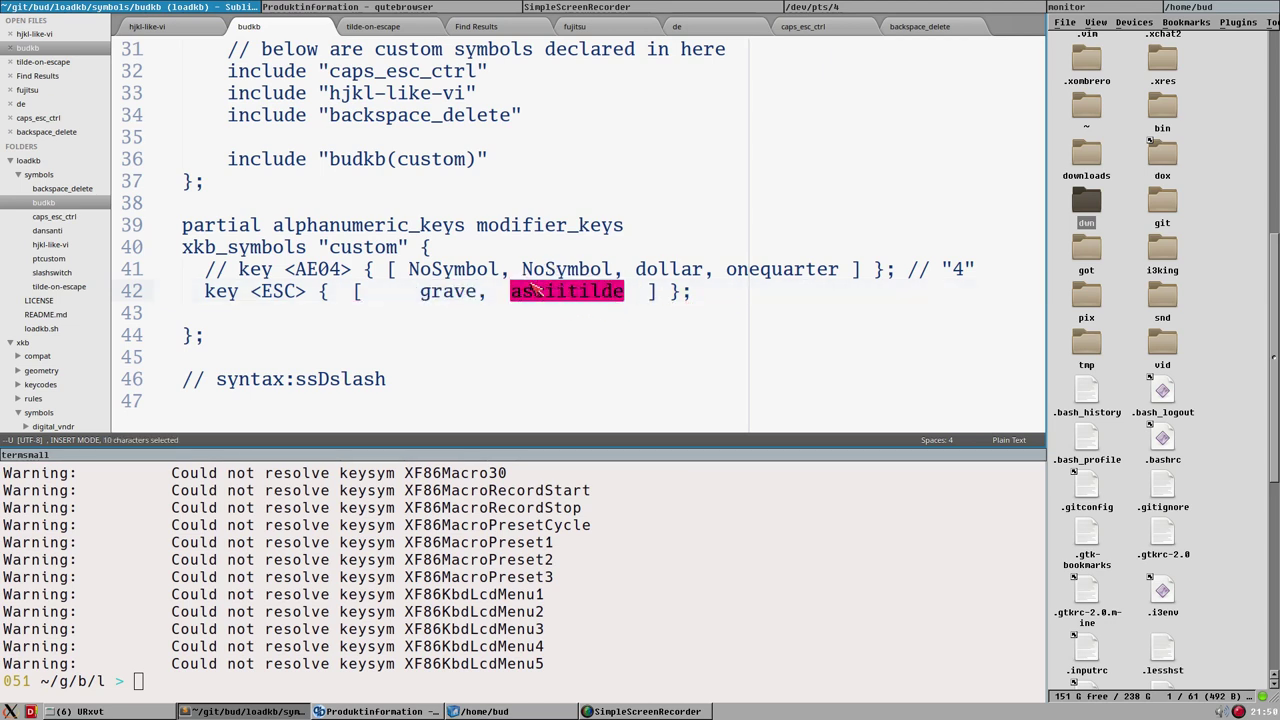
click(724, 291)
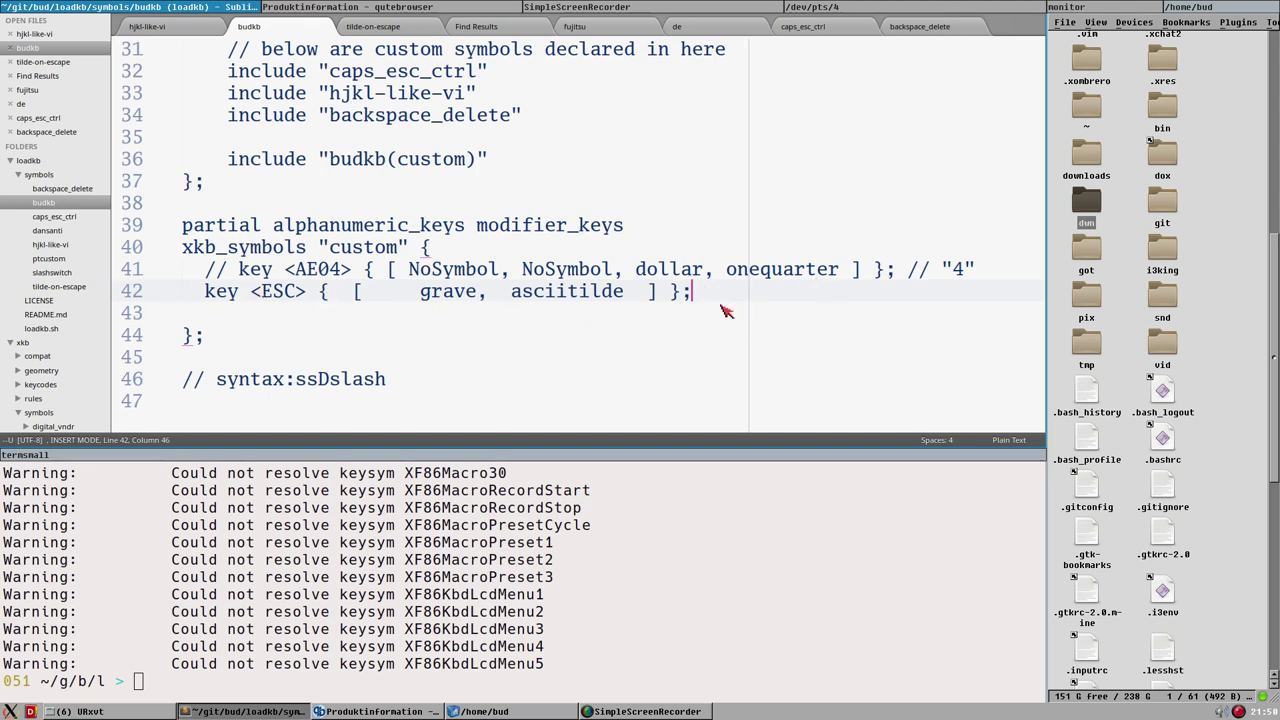
Draft a key <BKSP> Backspace/Delete line 43, comparing against the <AE04> code on line 41.
key(Return)
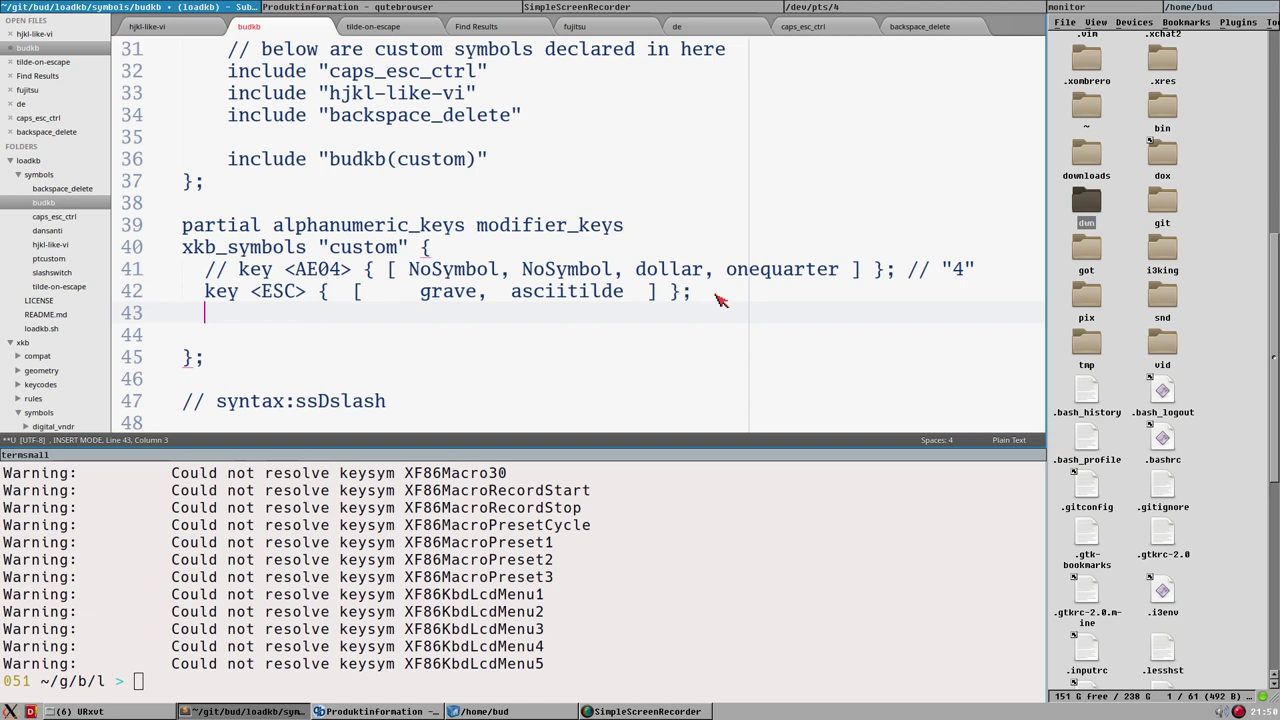
text(key <BKSP>)
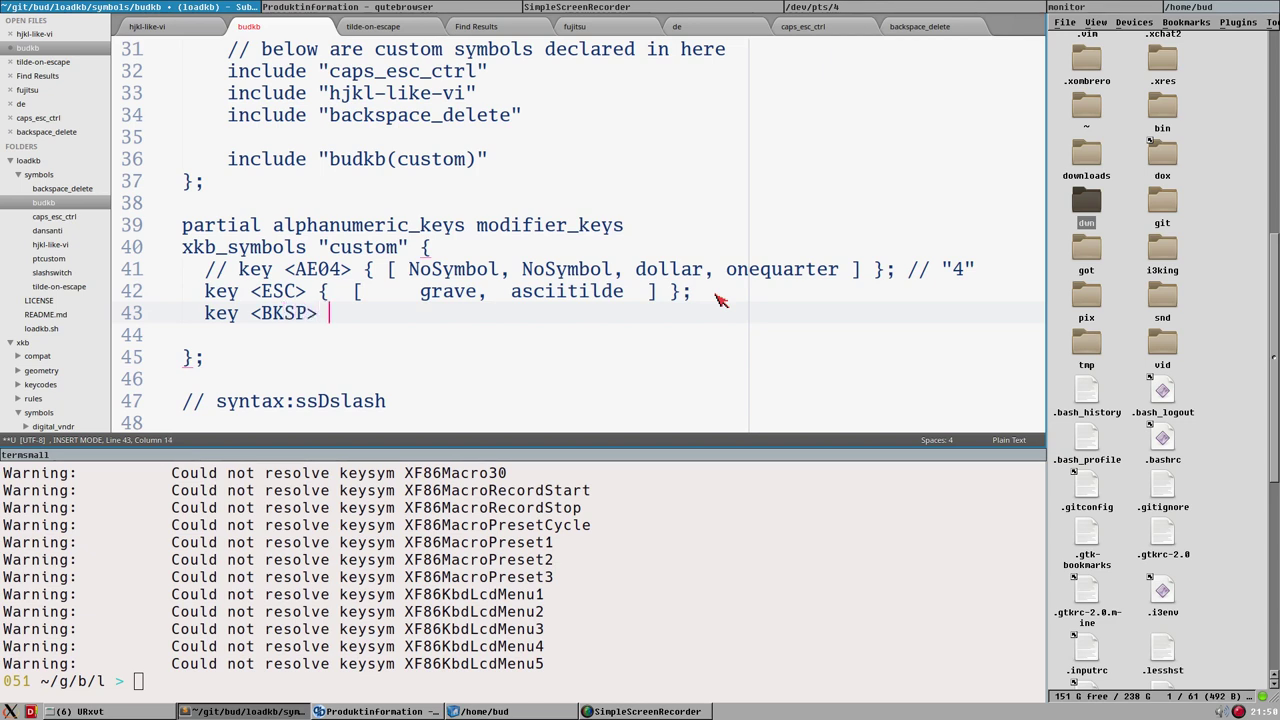
text({)
drag(284, 270, 356, 270)
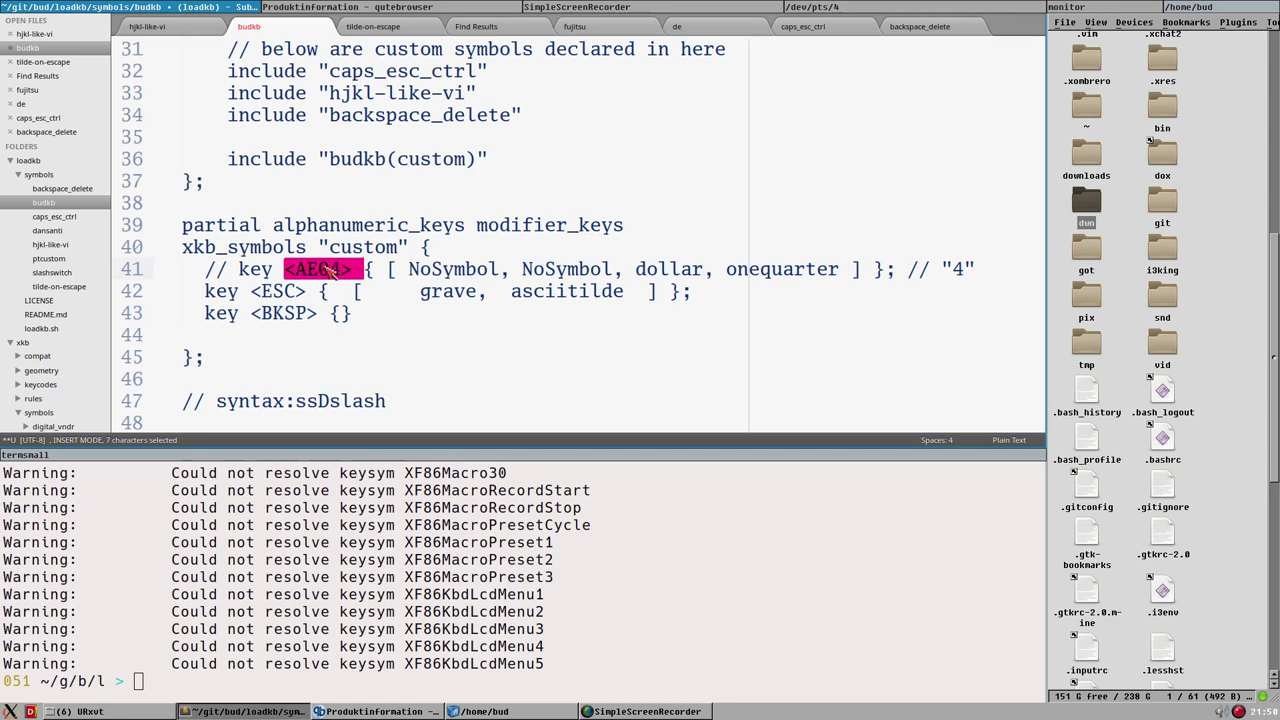
click(298, 275)
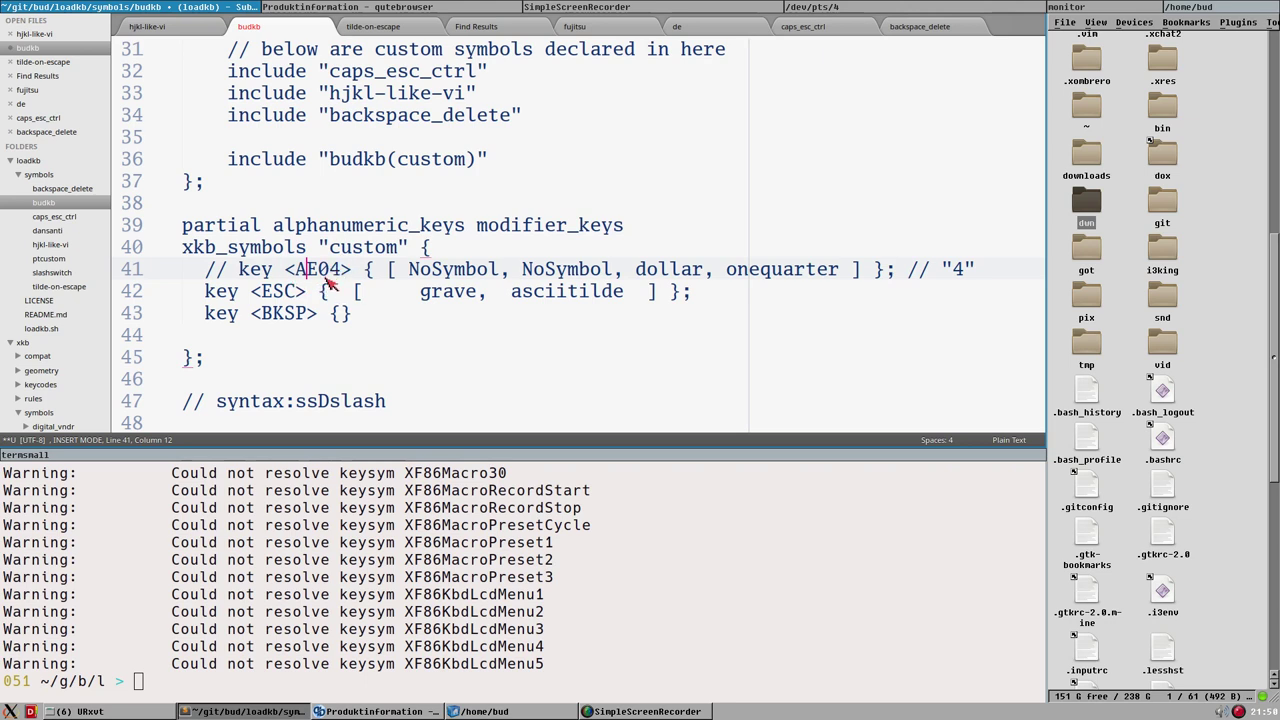
drag(308, 272, 298, 270)
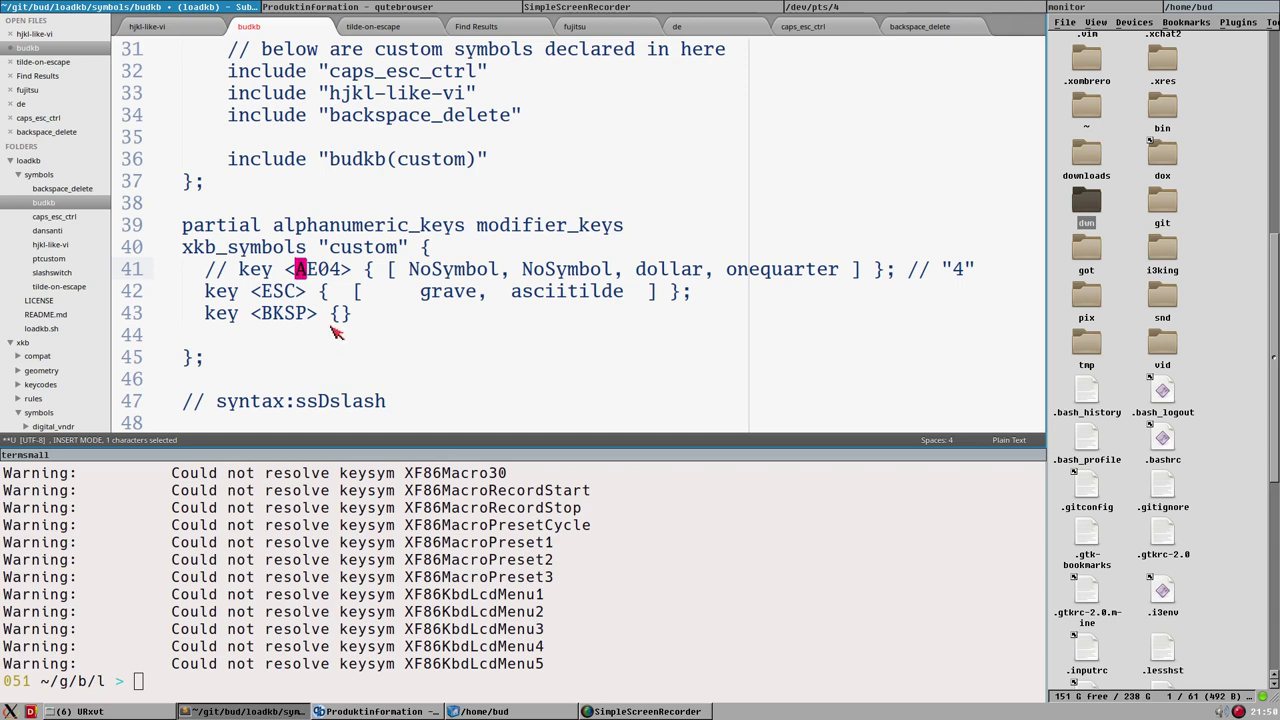
click(342, 315)
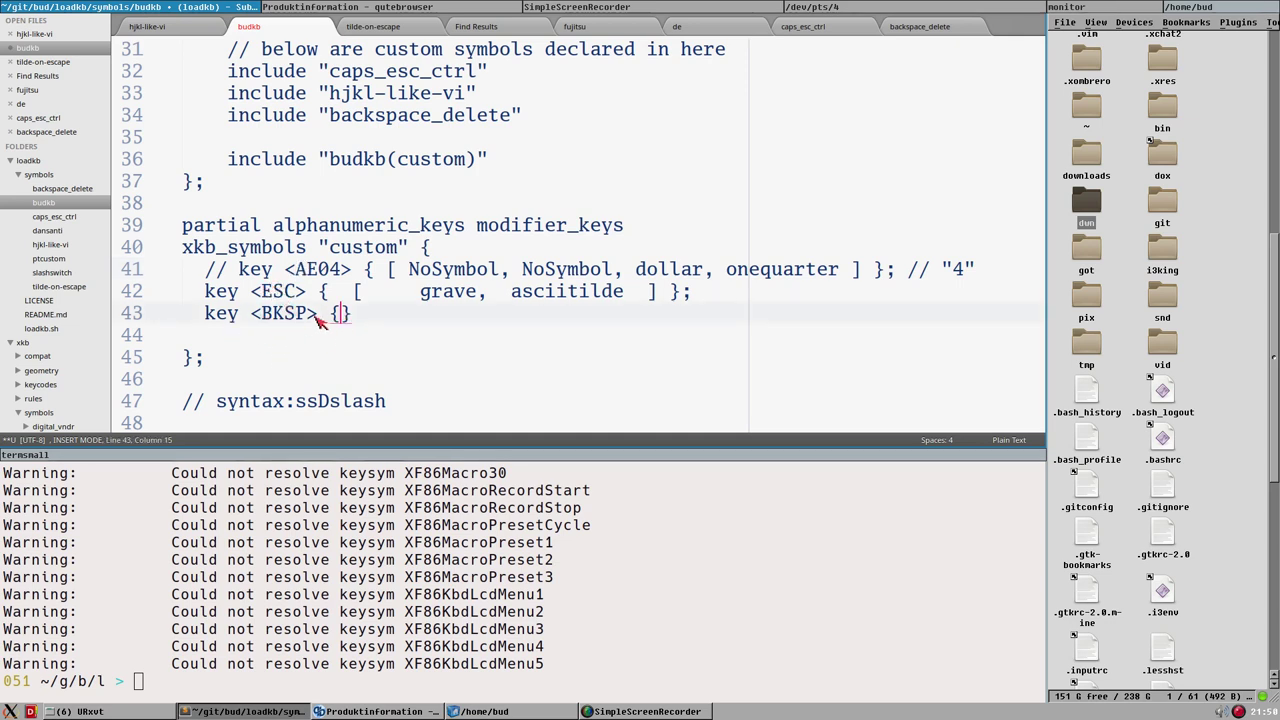
key(Left)
key(Left)
key(Left)
key(Right)
key(Right)
key(Right)
text([)
text( BV)
Correct typos in the keysym names, then select and delete the drafted BKSP line.
key(BackSpace)
key(BackSpace)
text(BV)
key(BackSpace)
text(ackspace)
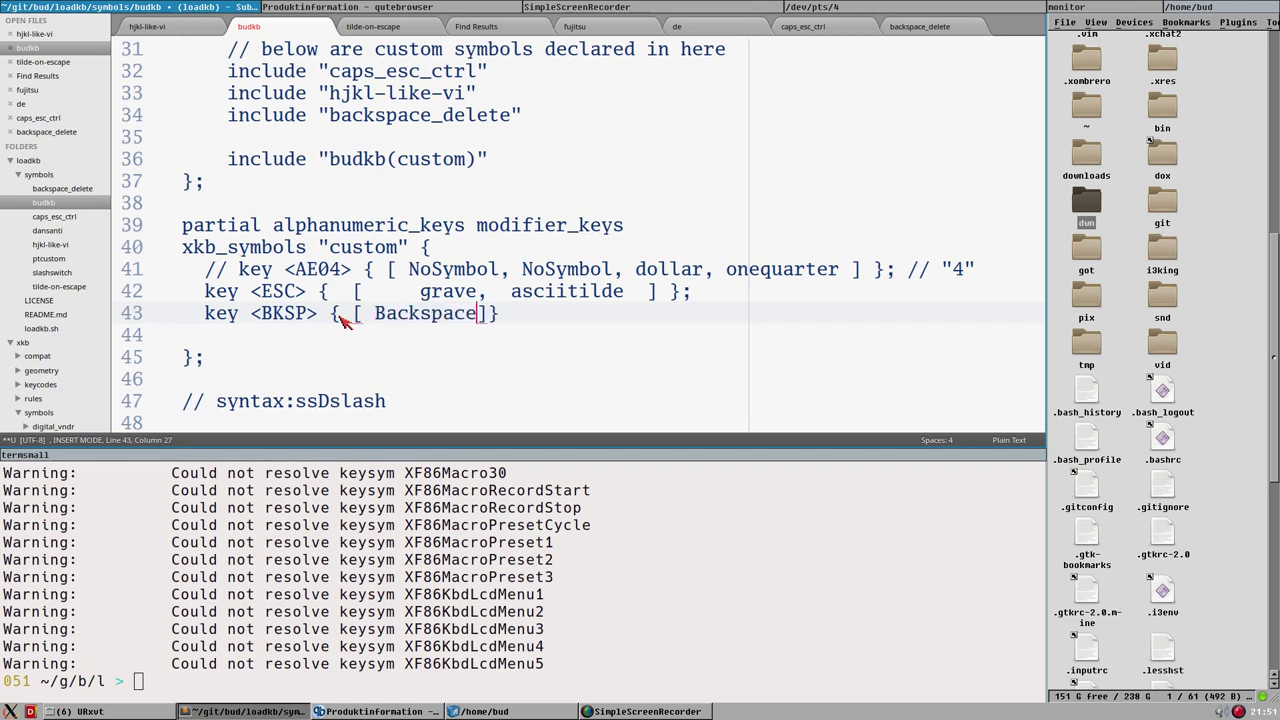
text(, De)
text(lete)
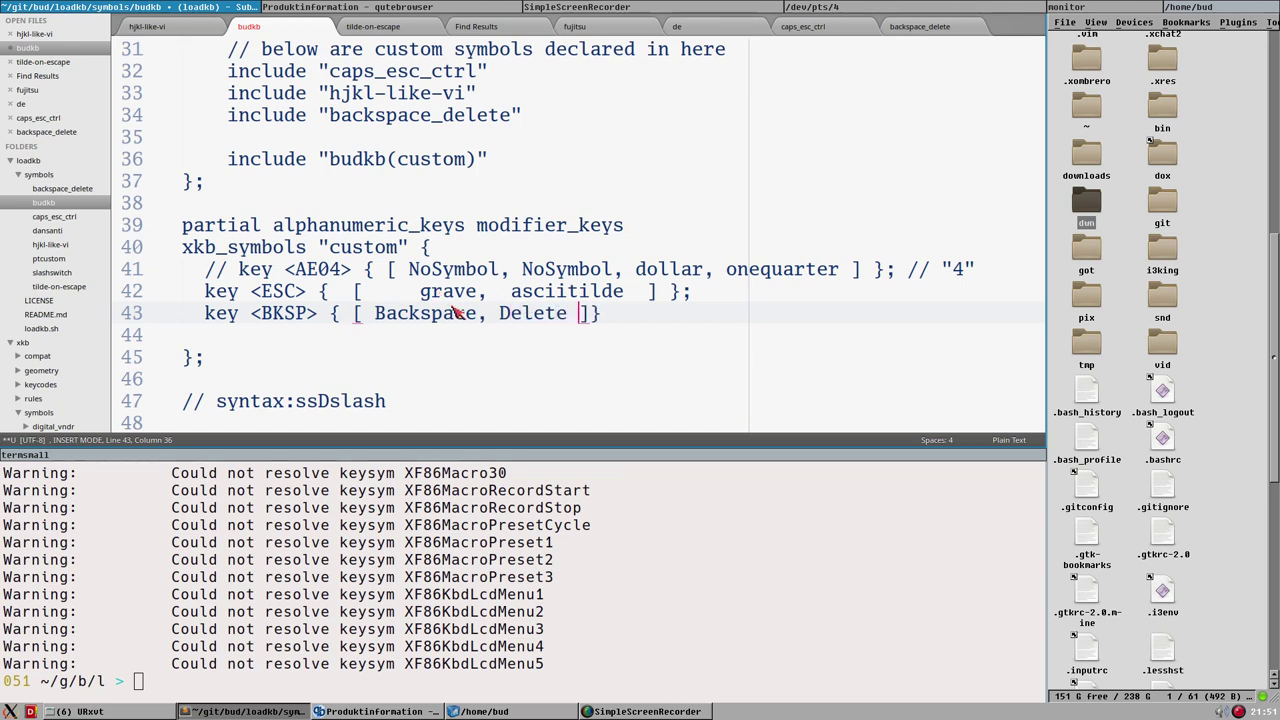
drag(604, 320, 14, 330)
key(BackSpace)
key(BackSpace)
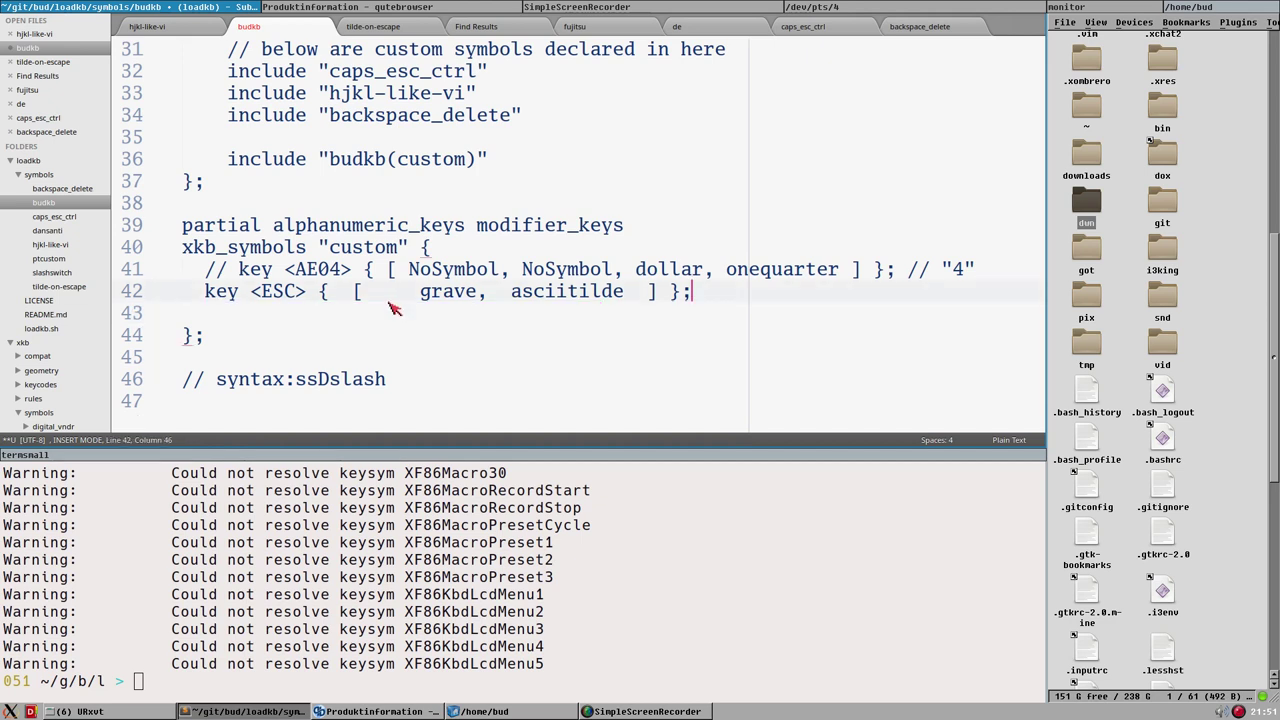
Open hjkl-like-vi and highlight the AC06 key code and its Redirect(key=<LEFT>) action.
click(62, 248)
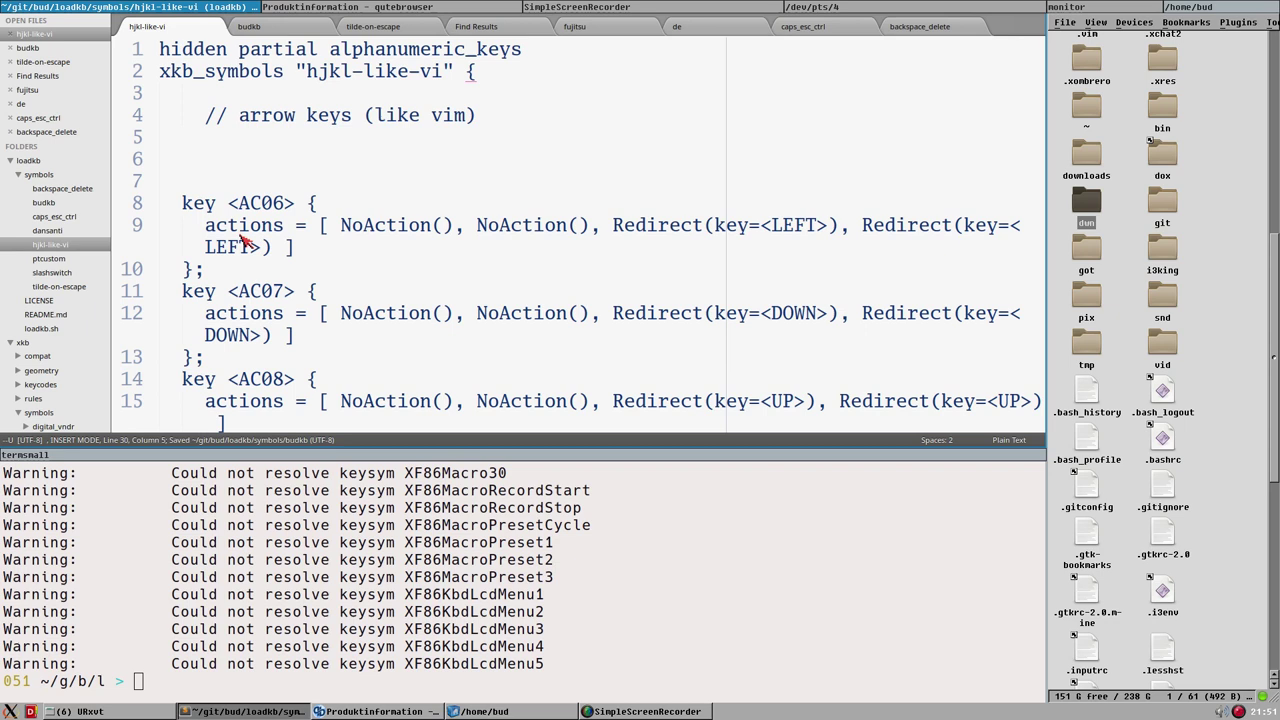
click(263, 203)
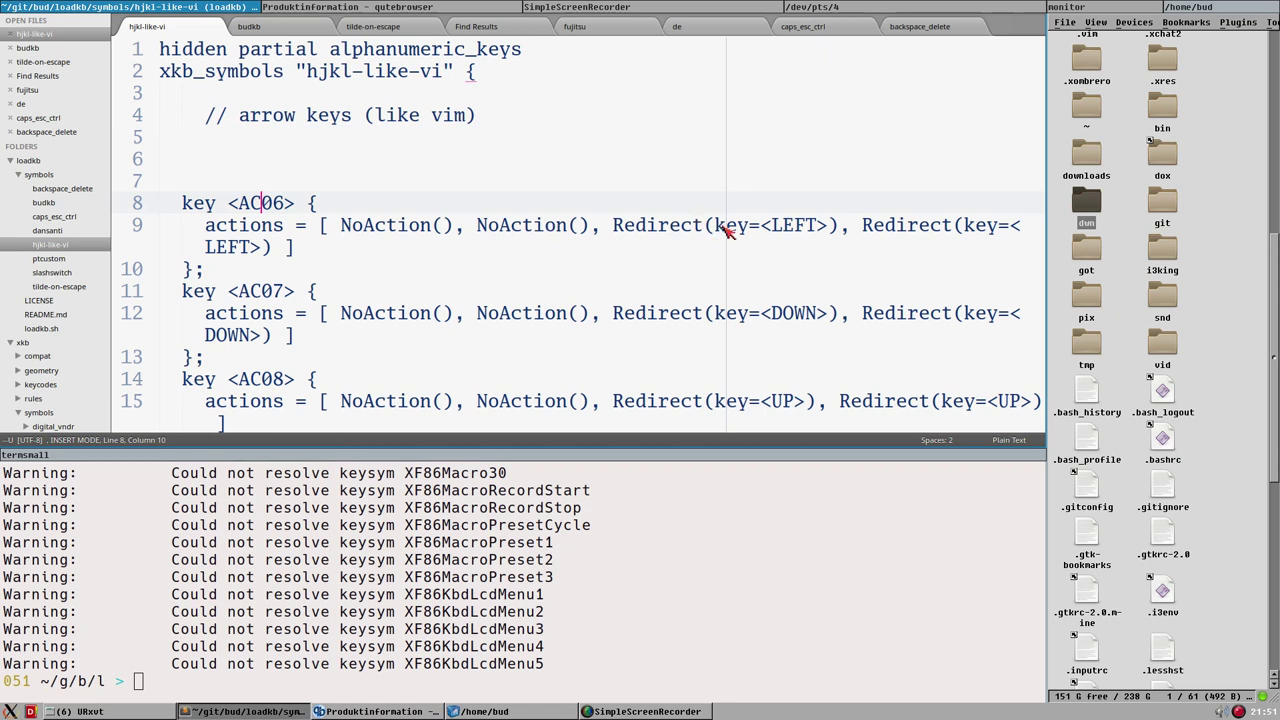
drag(614, 228, 843, 232)
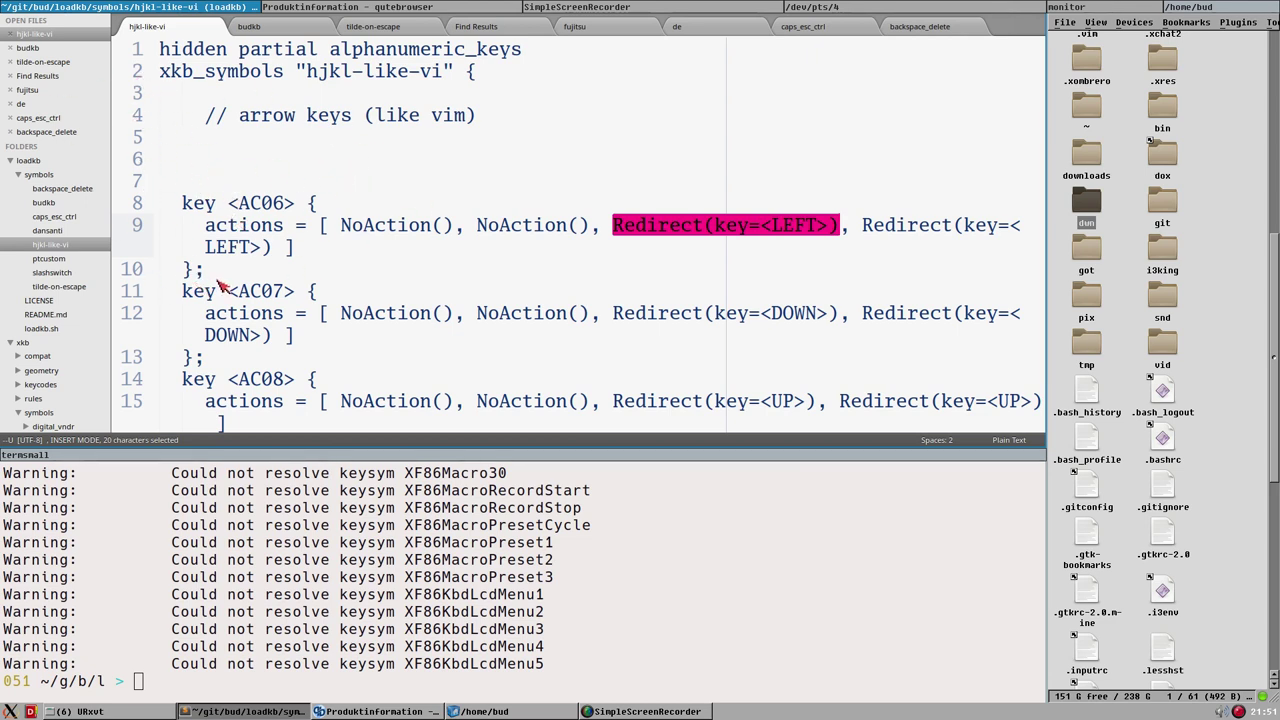
click(250, 204)
double_click(252, 204)
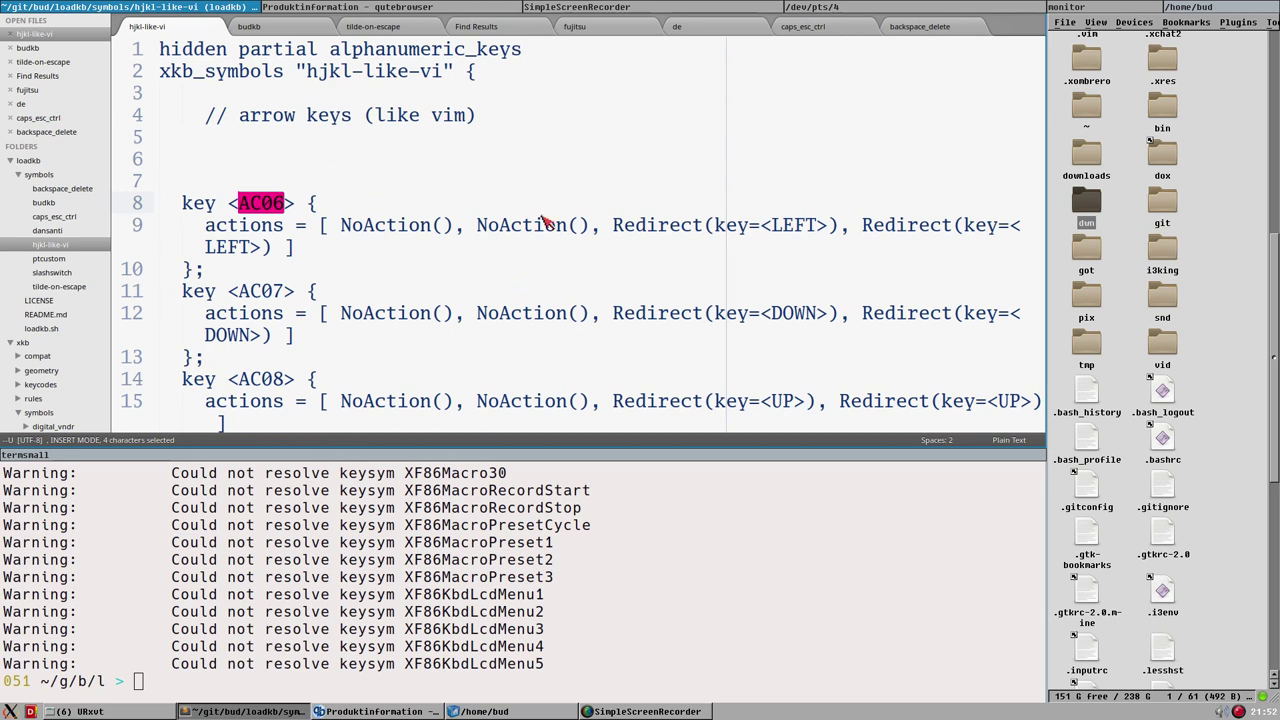
drag(613, 228, 840, 228)
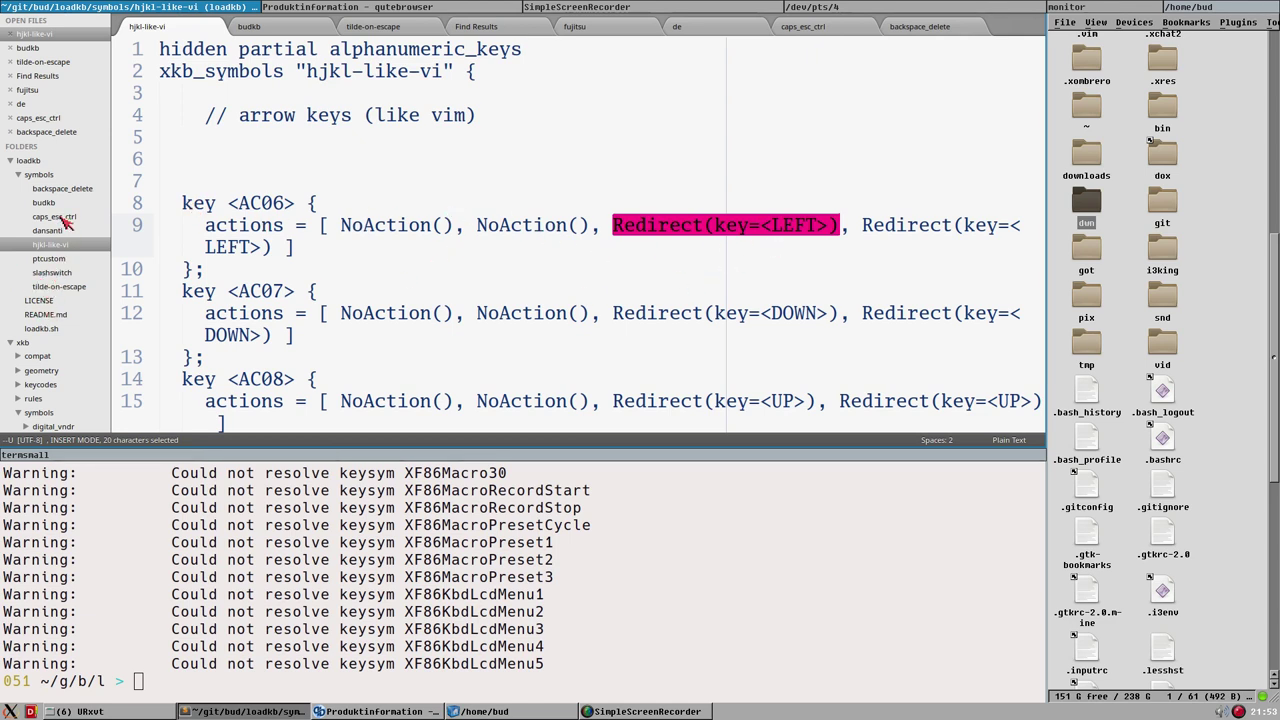
Open the backspace_delete symbols file and select its entire contents.
click(76, 288)
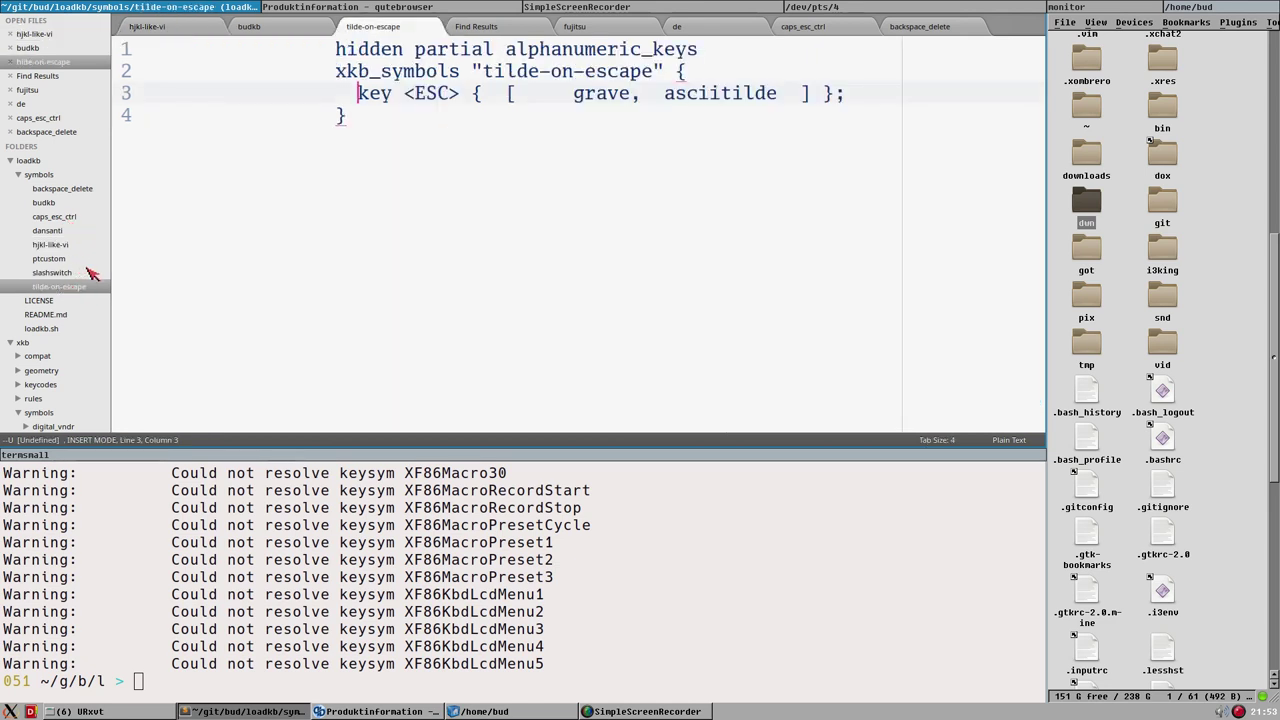
click(64, 189)
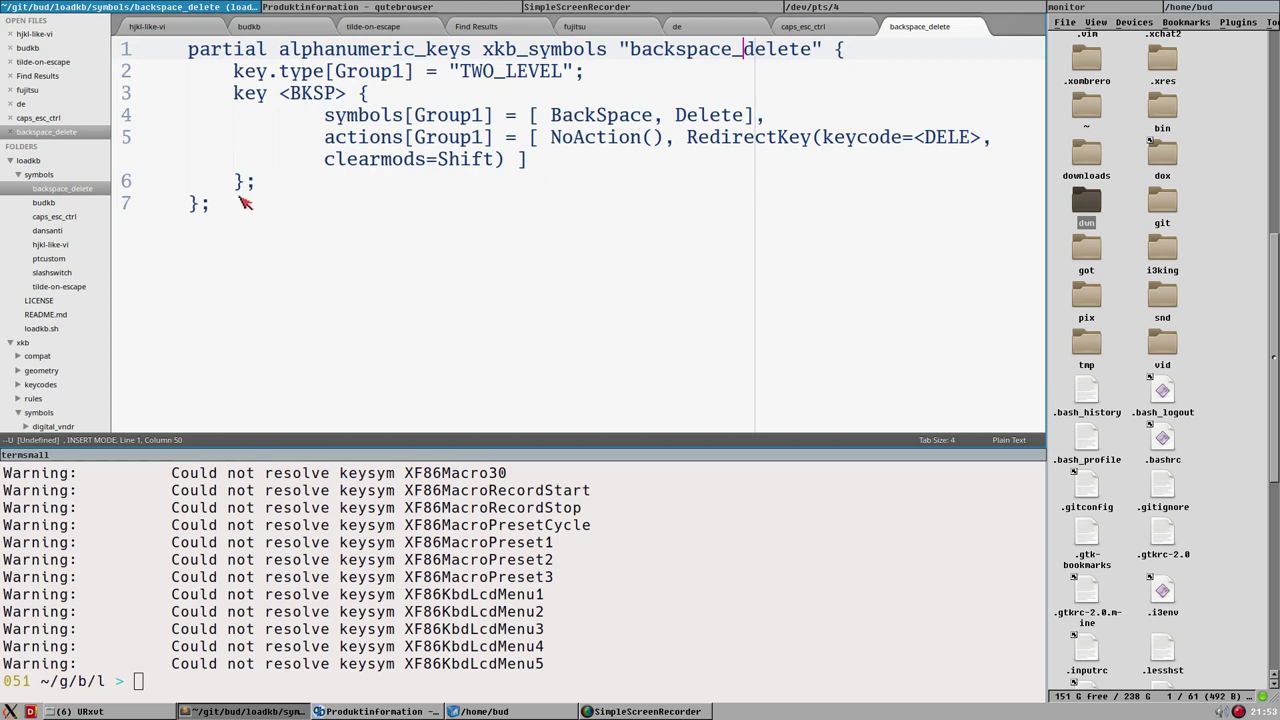
drag(238, 214, 142, 132)
key(ctrl+a)
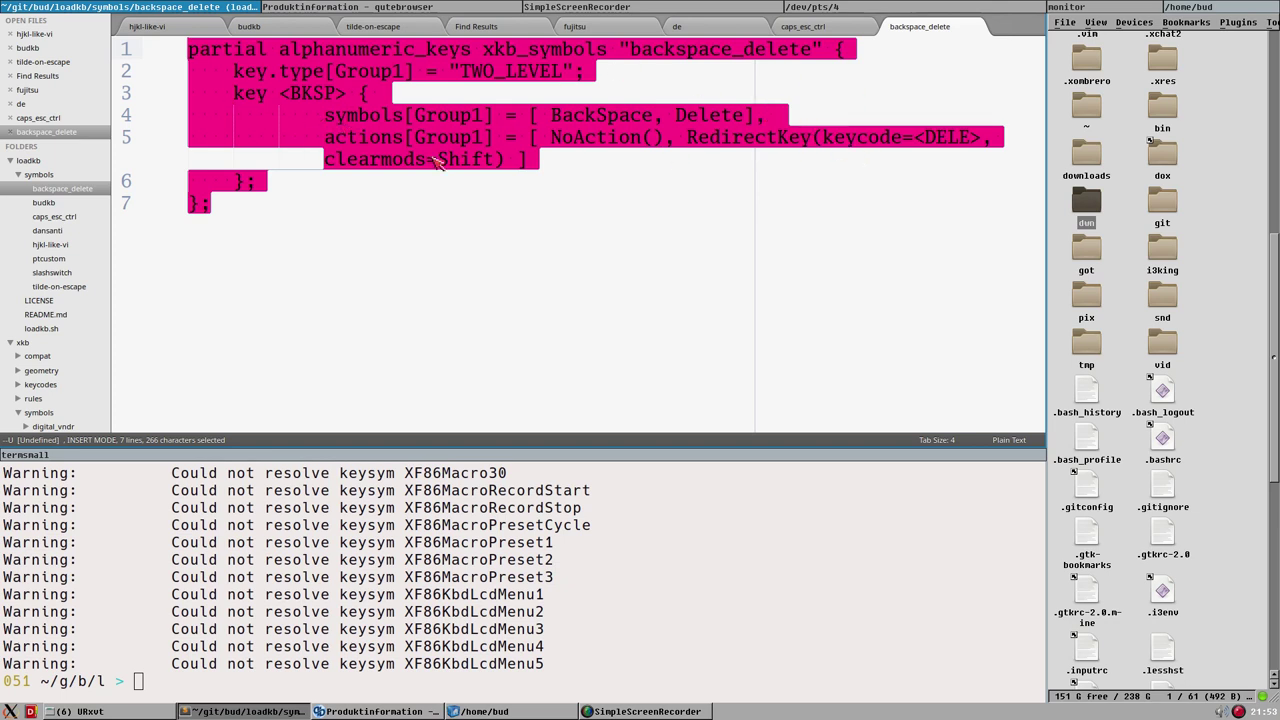
click(317, 73)
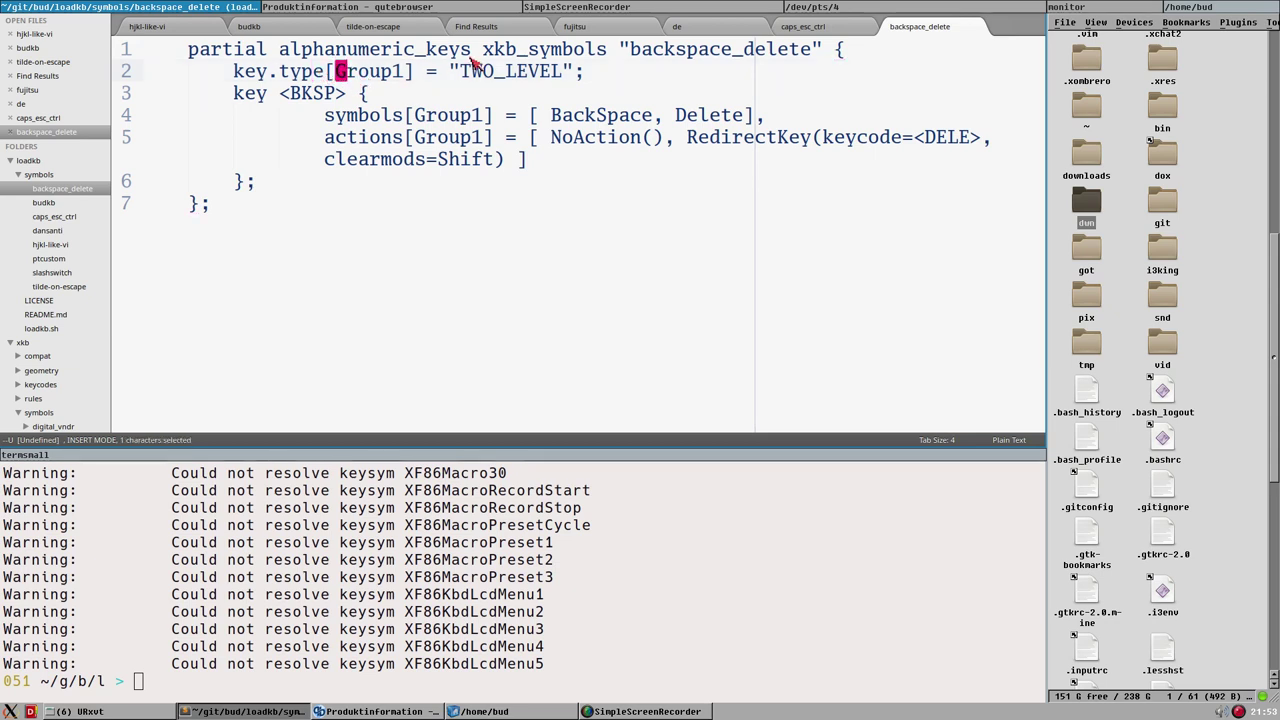
Highlight its TWO_LEVEL type, BackSpace/Delete symbols and RedirectKey action in turn.
drag(449, 71, 577, 72)
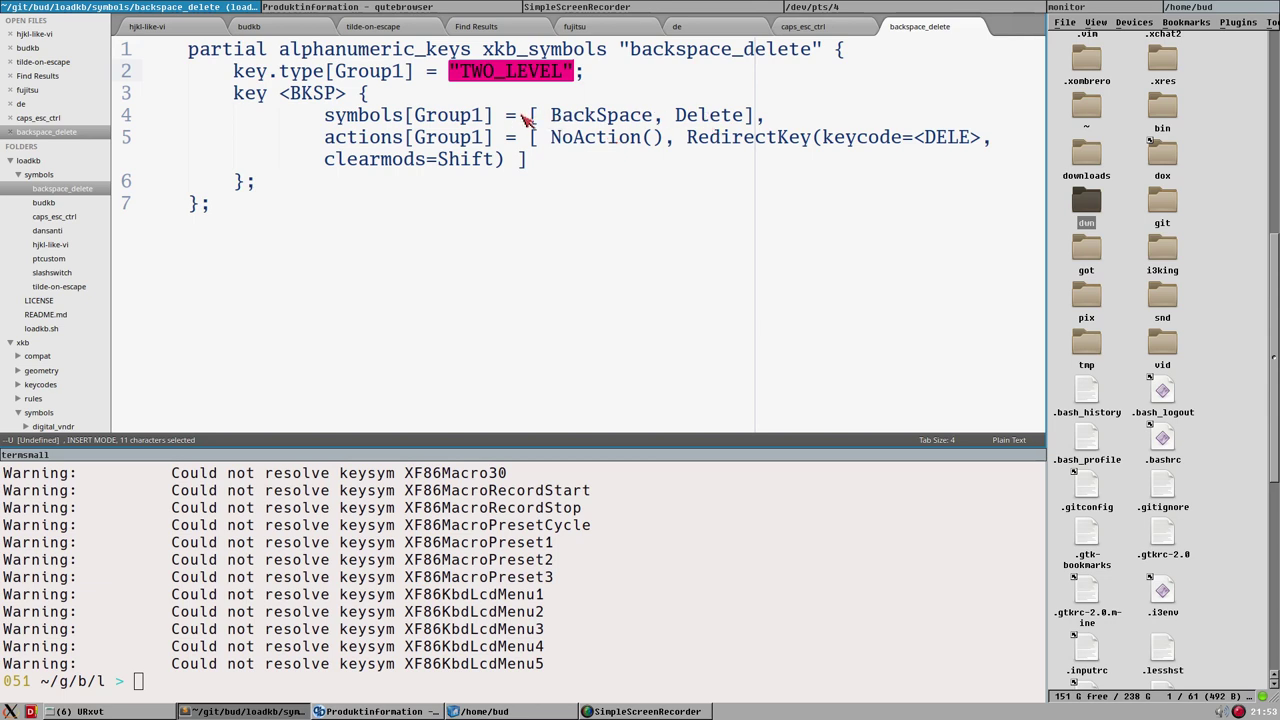
drag(520, 116, 768, 116)
drag(678, 138, 985, 145)
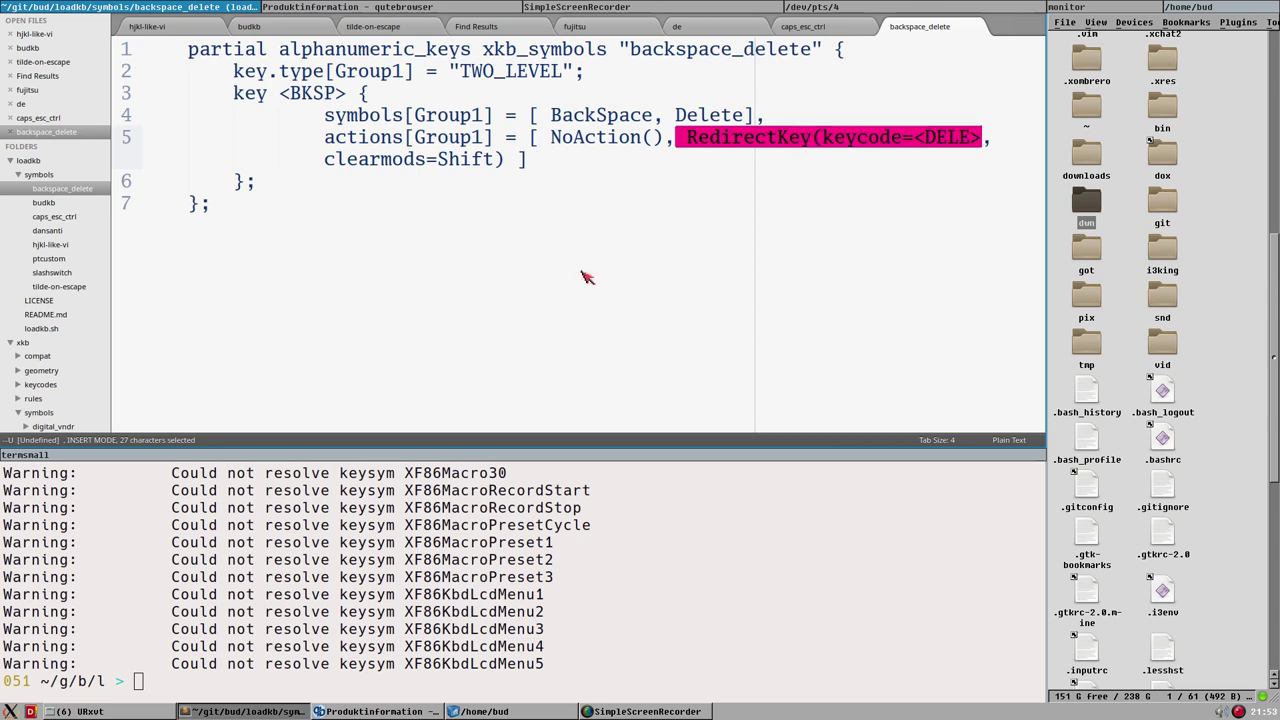
click(197, 688)
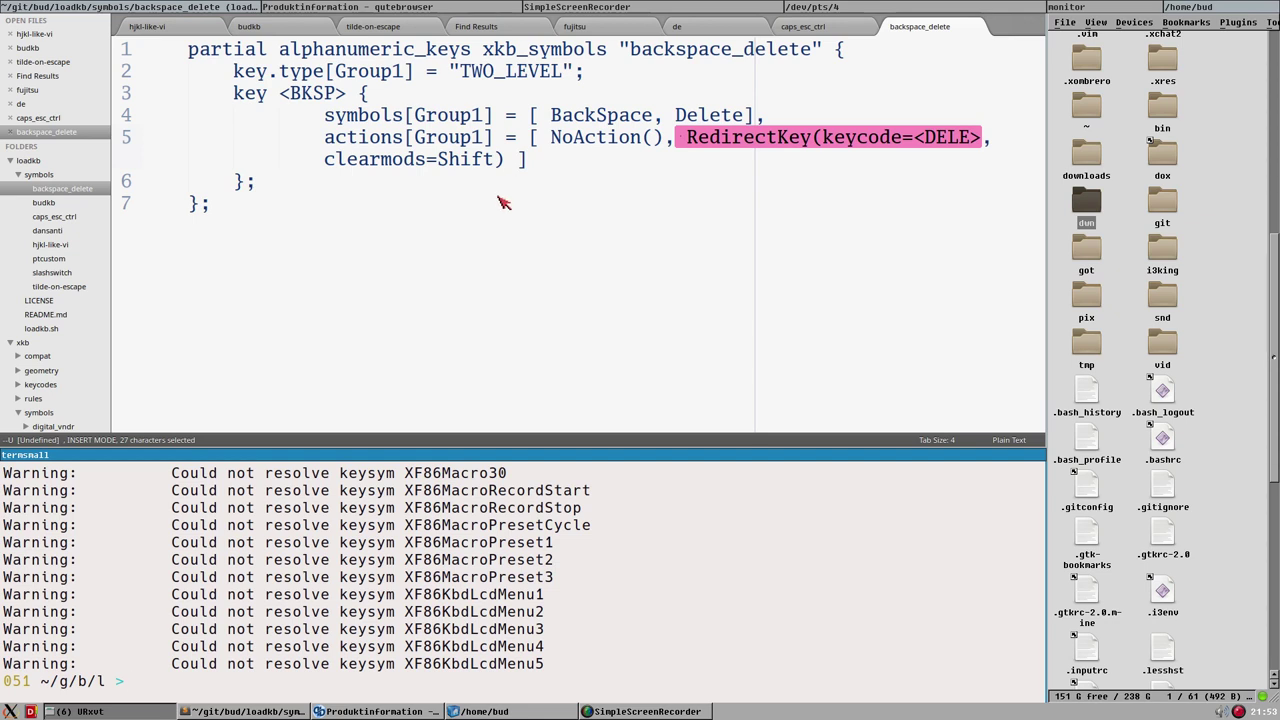
Open the Ask Ubuntu xkb remap question and highlight its asked and active dates.
click(326, 711)
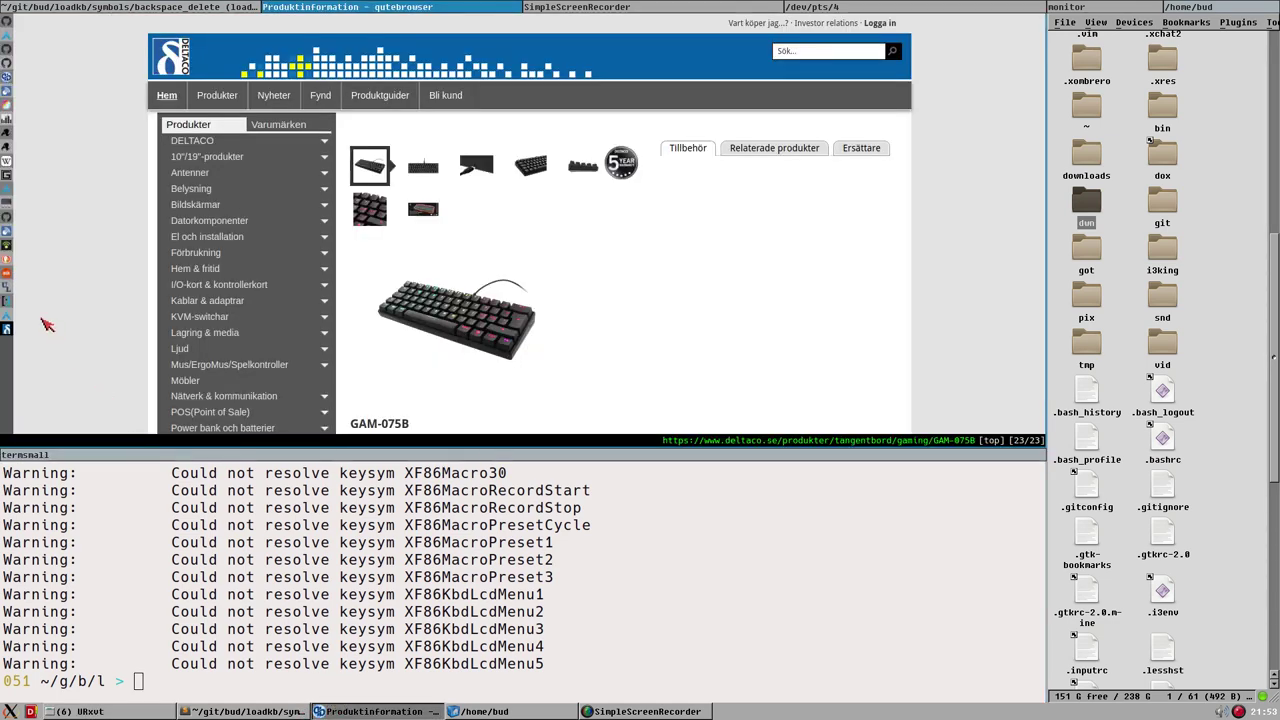
click(9, 276)
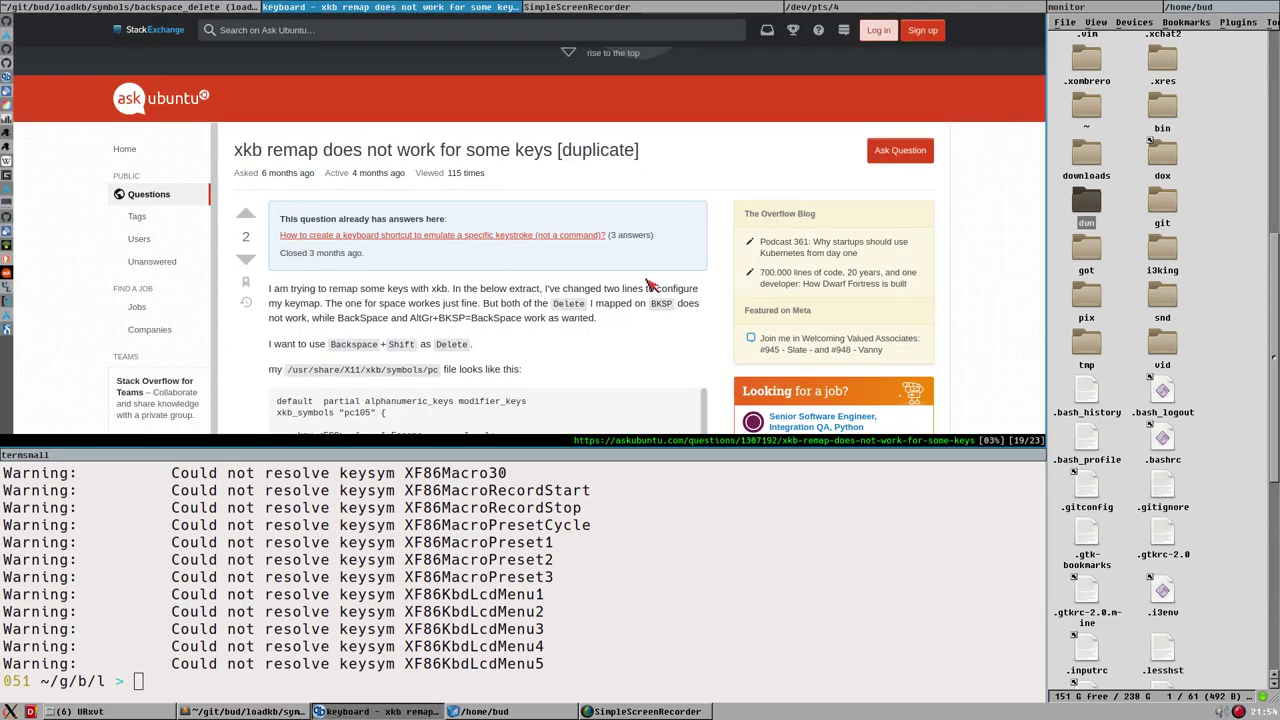
scroll(780, 260, down, 2)
scroll(778, 262, down, 2)
scroll(778, 262, down, 3)
scroll(785, 260, down, 3)
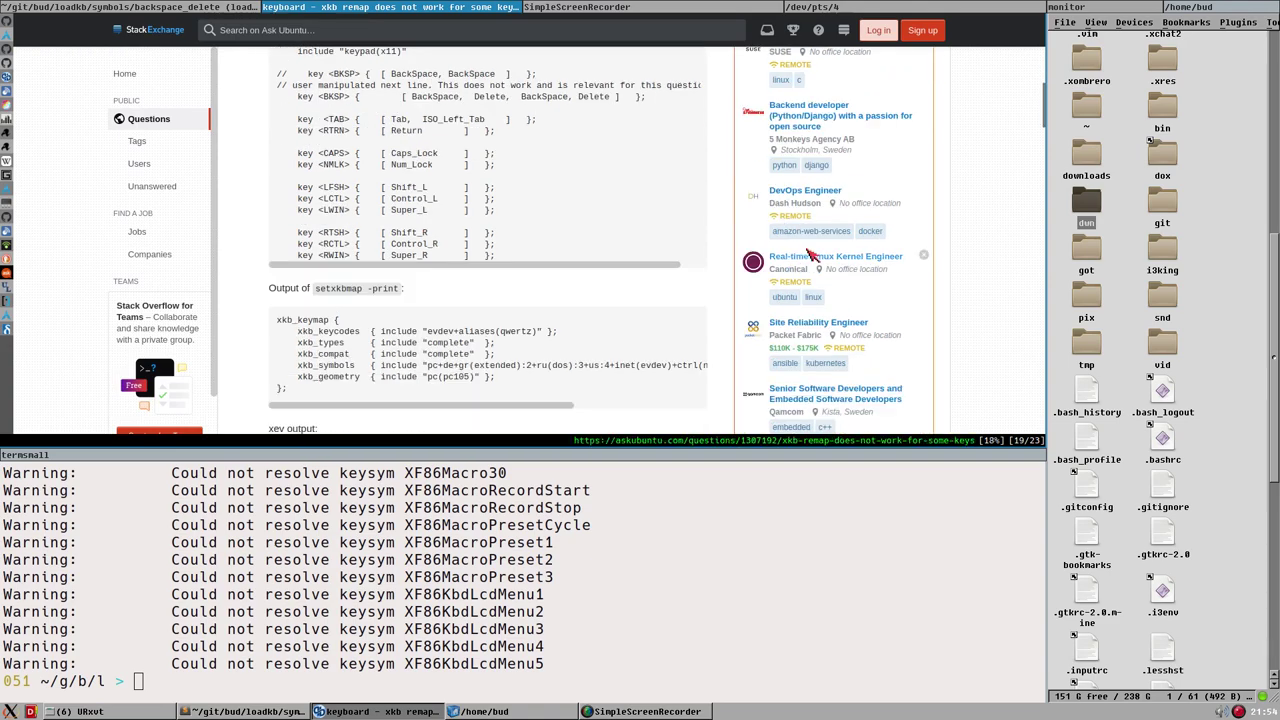
scroll(795, 256, down, 3)
scroll(810, 252, down, 2)
scroll(810, 252, down, 3)
scroll(810, 253, down, 3)
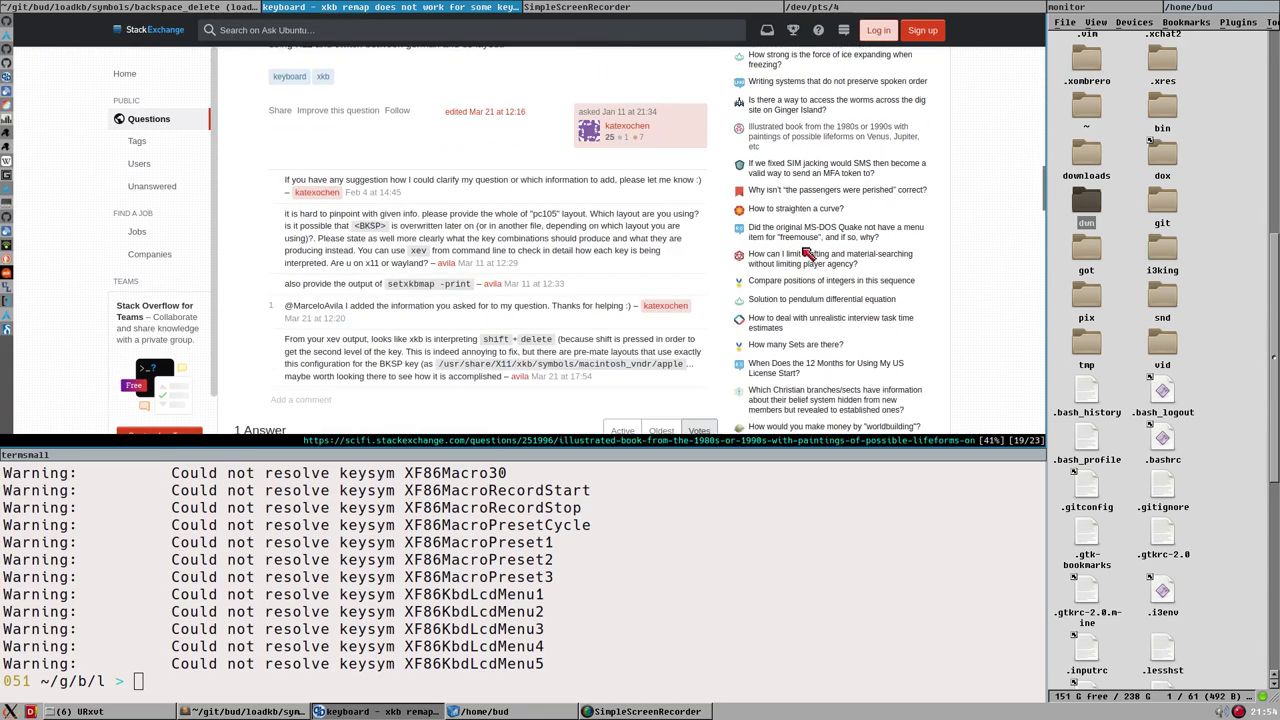
scroll(809, 254, down, 3)
scroll(807, 255, down, 2)
scroll(808, 255, down, 3)
scroll(808, 255, down, 3)
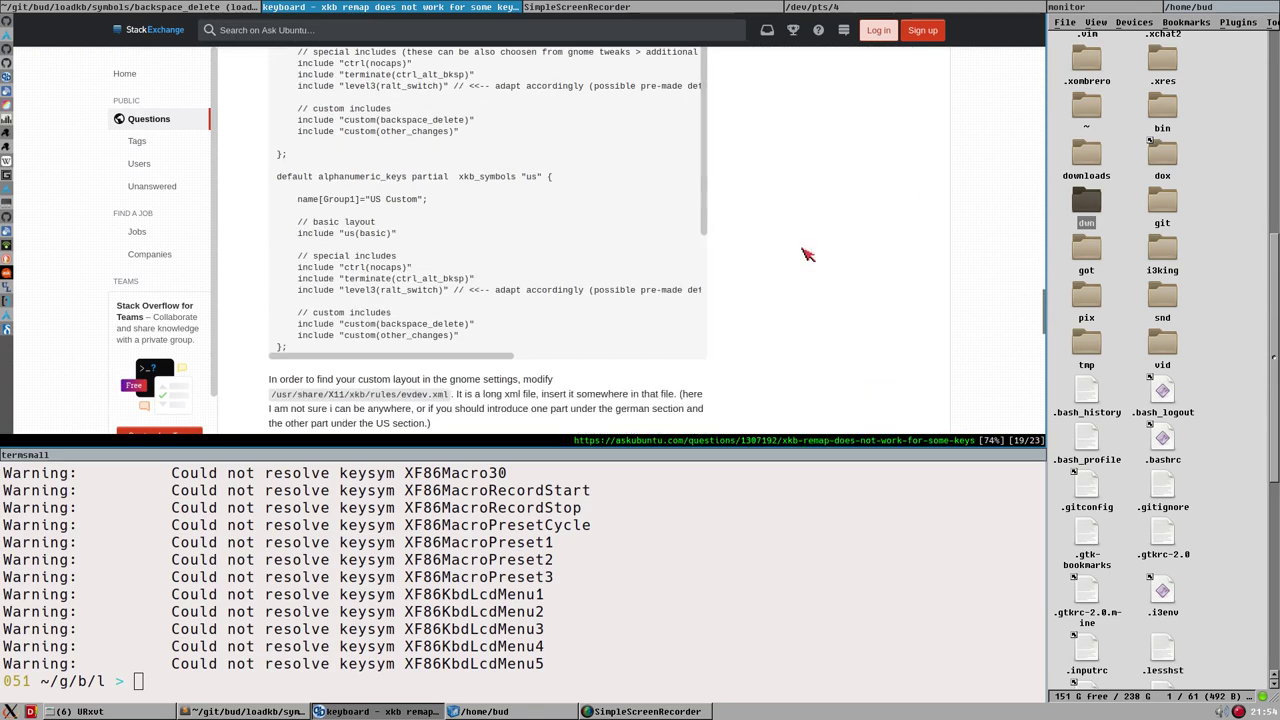
scroll(808, 255, down, 2)
scroll(808, 255, down, 3)
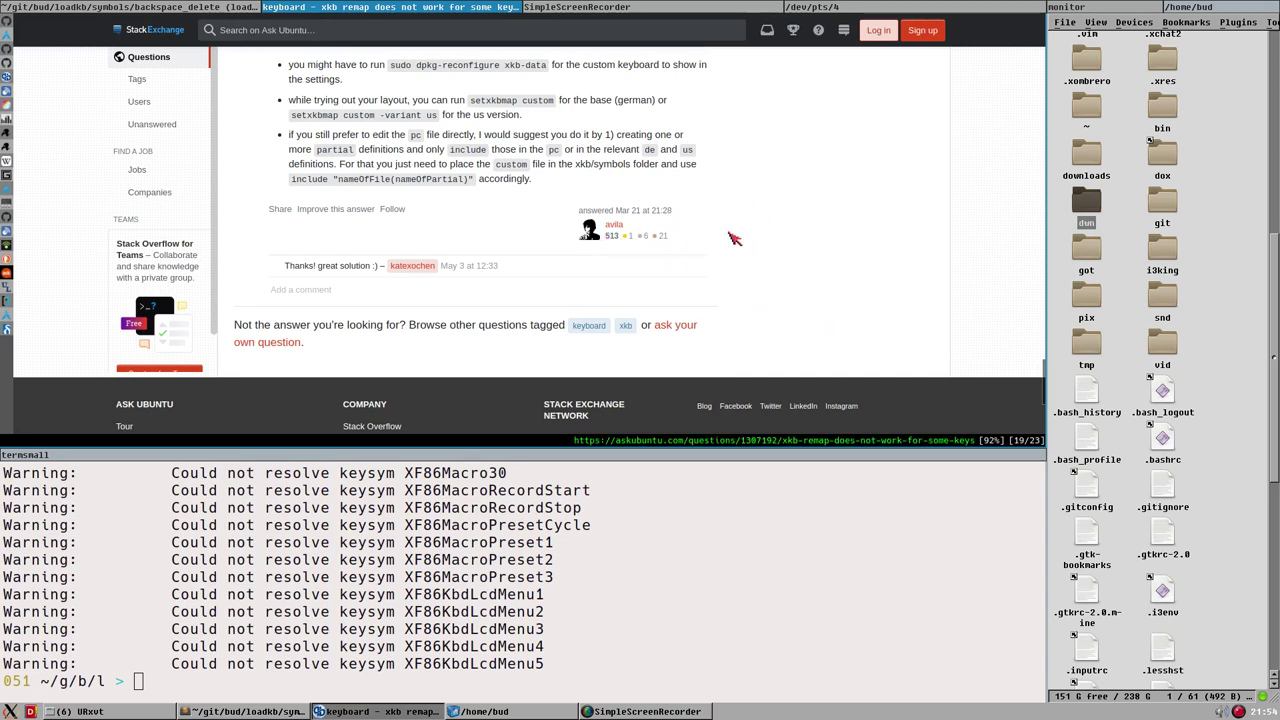
scroll(730, 250, up, 2)
scroll(738, 300, up, 3)
scroll(746, 320, up, 2)
scroll(765, 316, up, 2)
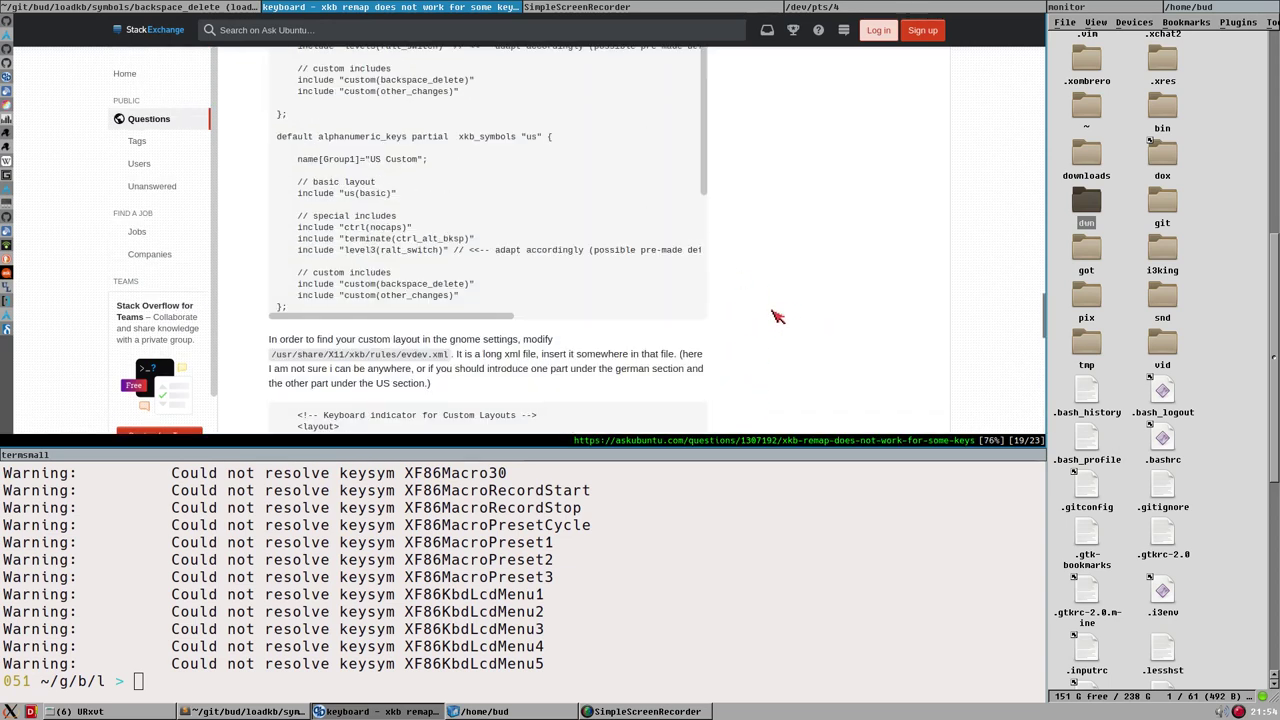
scroll(772, 318, up, 2)
scroll(772, 319, up, 2)
scroll(772, 319, up, 2)
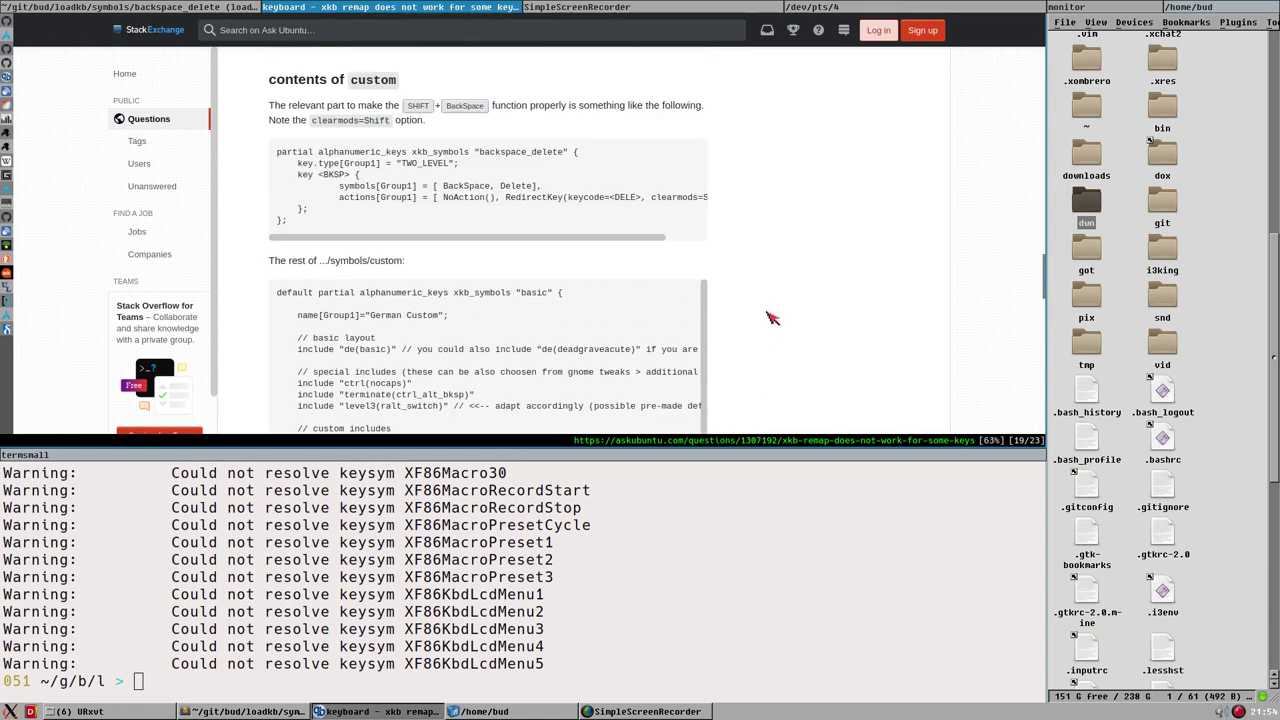
scroll(772, 318, up, 2)
scroll(650, 300, up, 2)
scroll(440, 202, up, 2)
scroll(460, 262, up, 2)
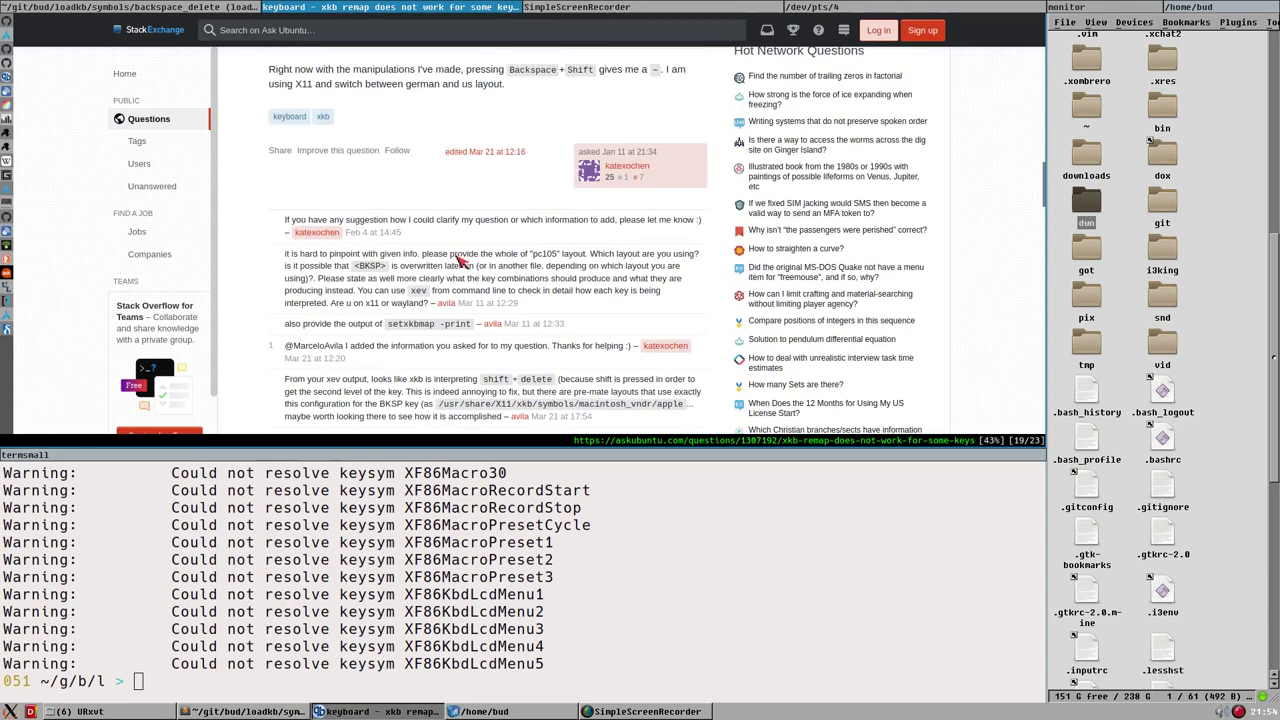
scroll(455, 255, up, 2)
scroll(380, 240, up, 2)
scroll(300, 245, up, 2)
scroll(303, 190, up, 2)
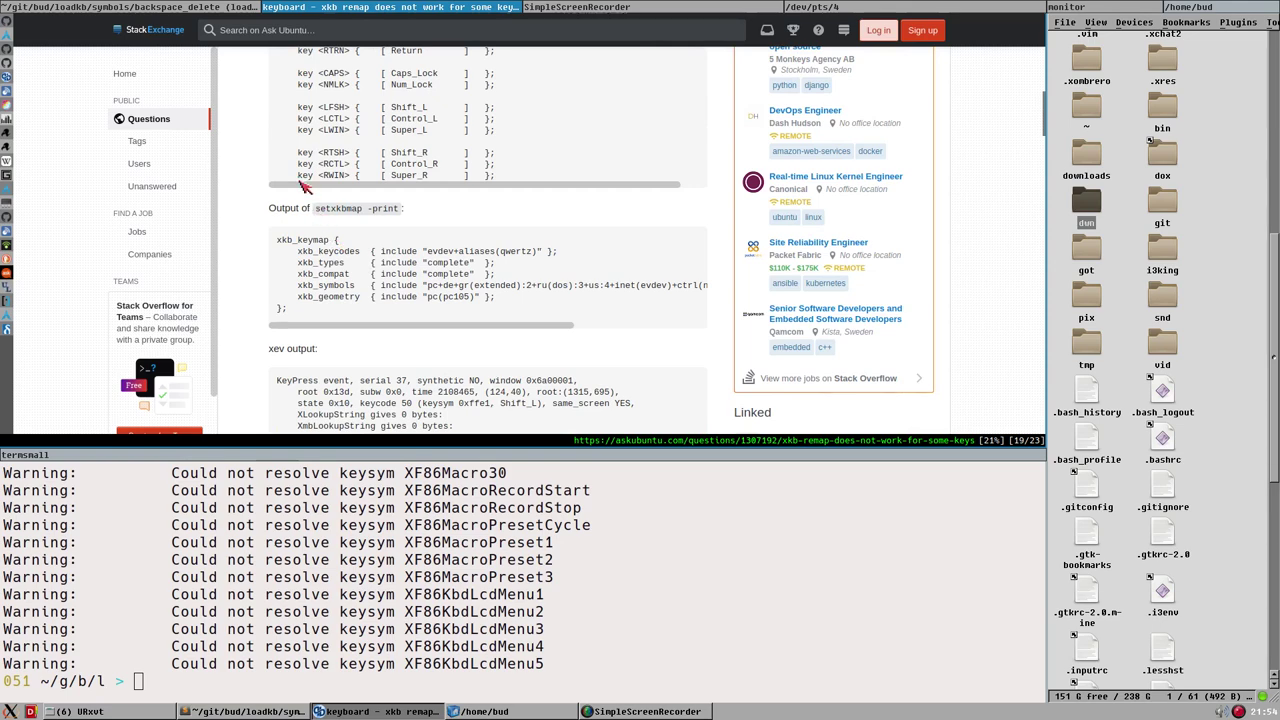
scroll(258, 206, up, 2)
scroll(258, 206, up, 2)
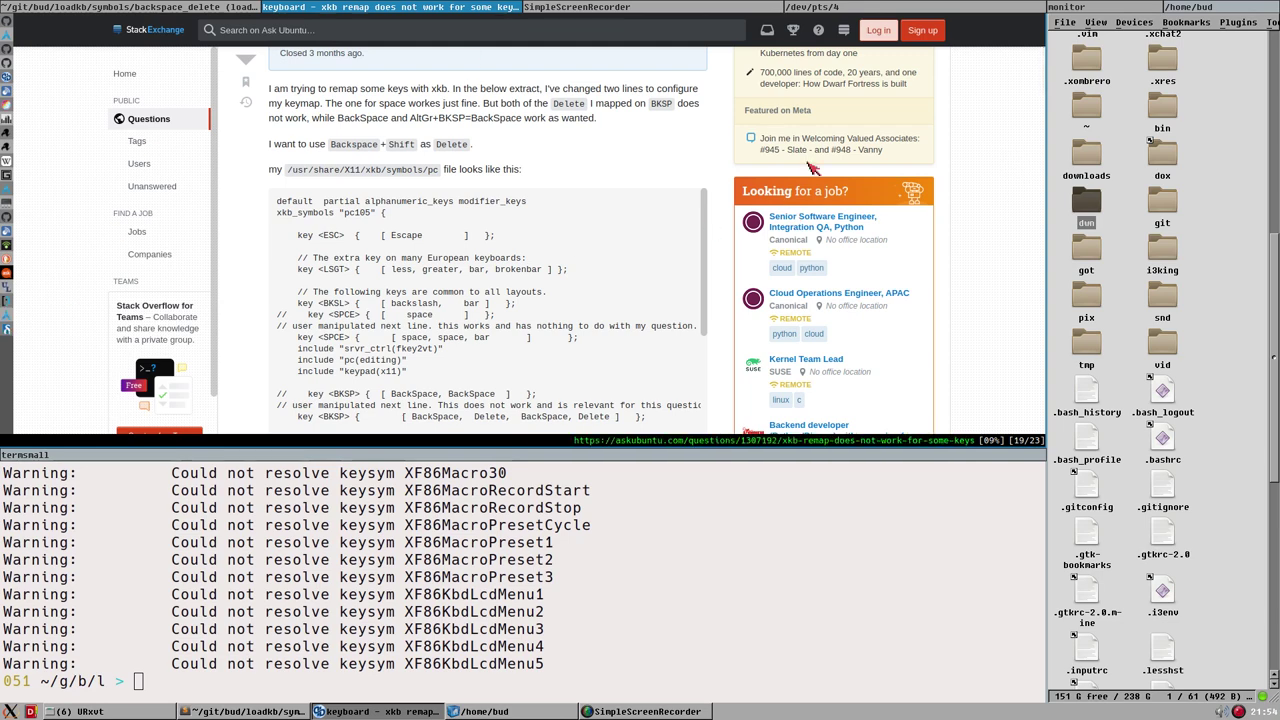
scroll(838, 163, down, 3)
scroll(790, 200, down, 3)
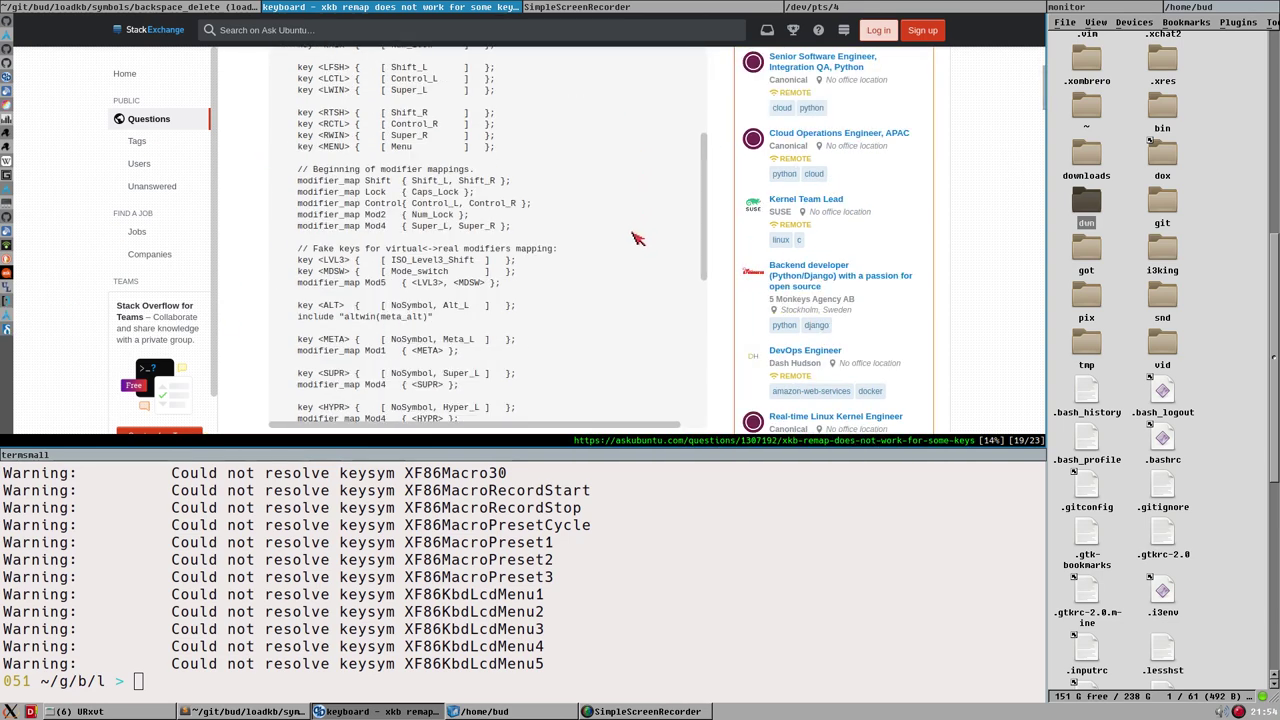
scroll(680, 238, down, 3)
scroll(737, 254, down, 3)
scroll(737, 254, down, 3)
scroll(737, 254, down, 2)
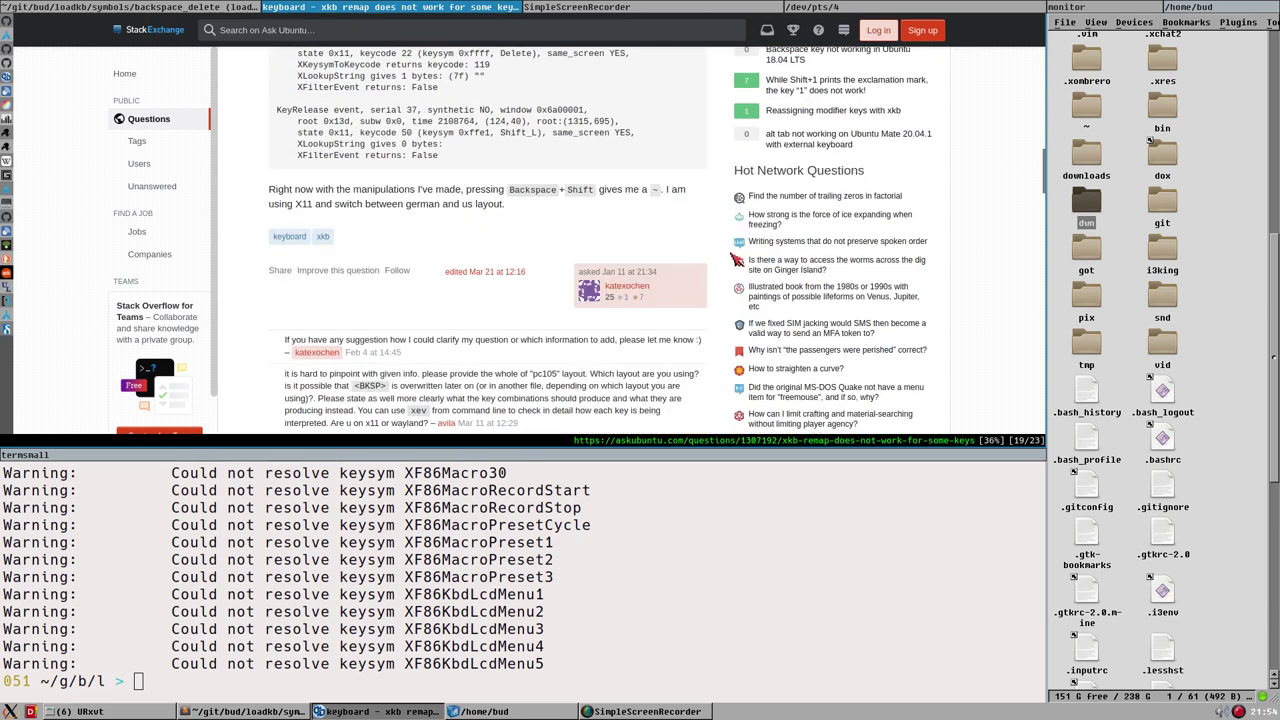
scroll(144, 296, up, 4)
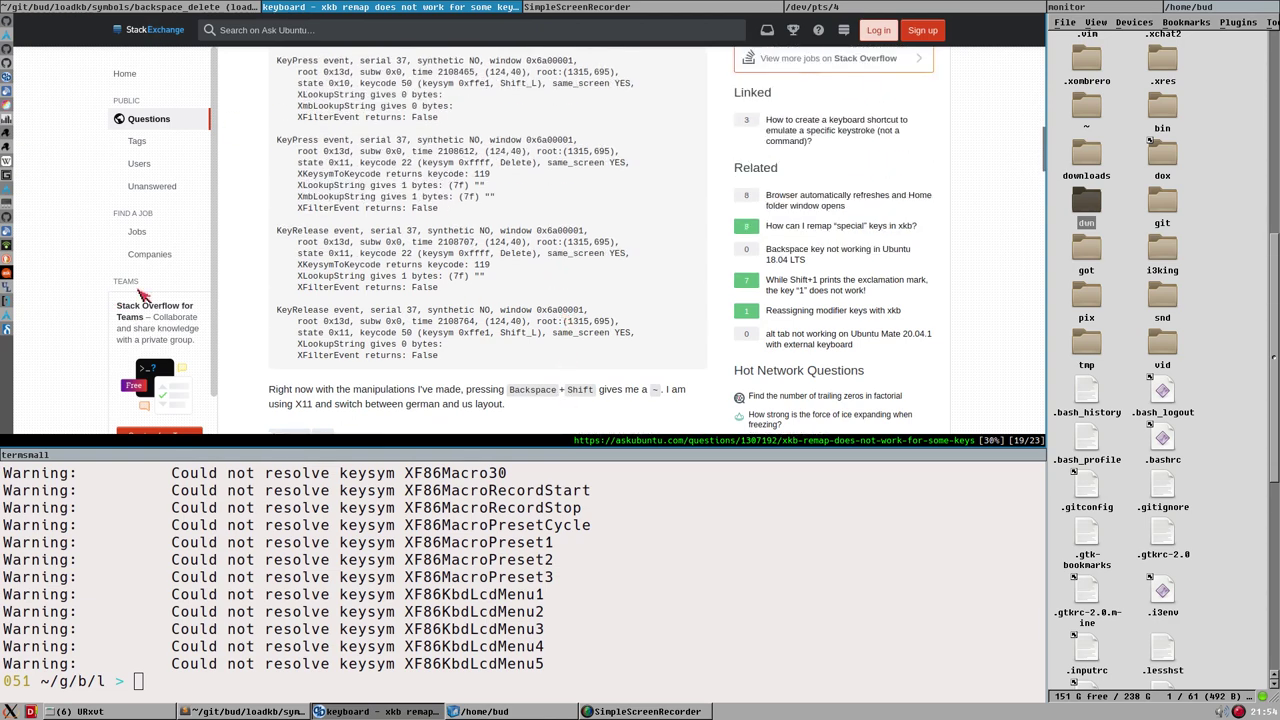
scroll(255, 222, up, 3)
scroll(225, 220, up, 5)
scroll(230, 230, up, 5)
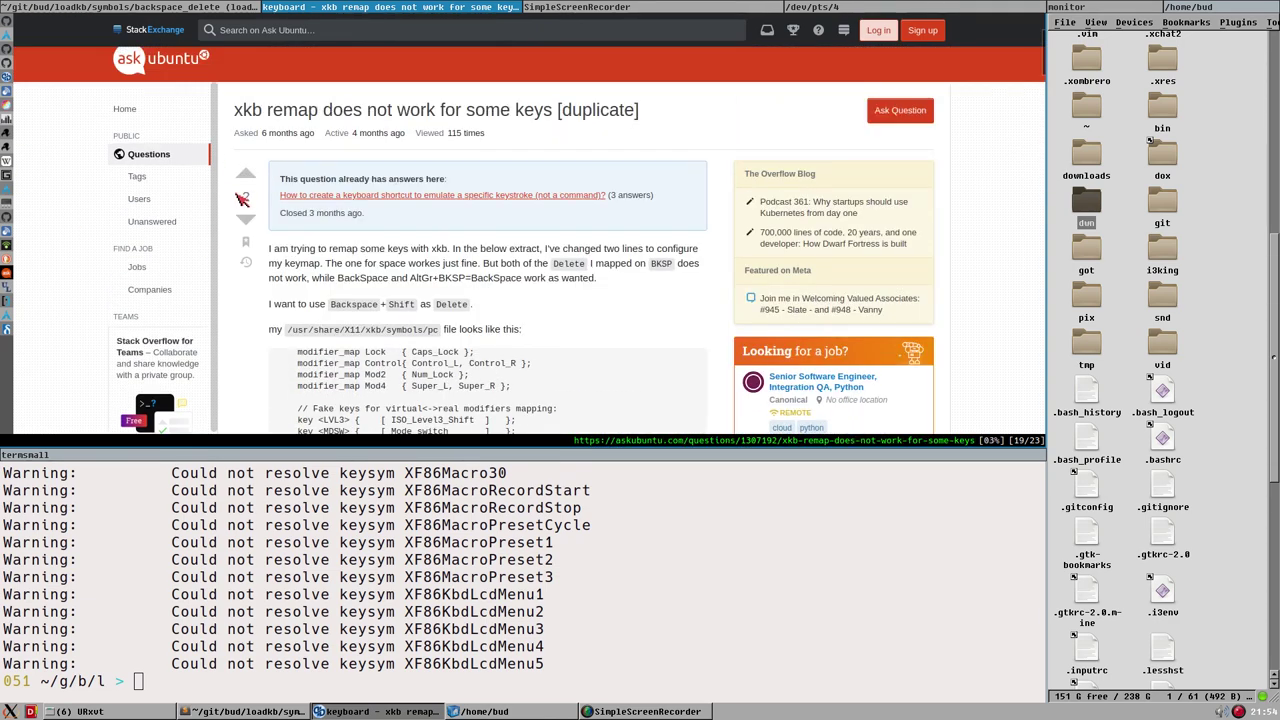
scroll(240, 250, up, 5)
scroll(245, 262, down, 3)
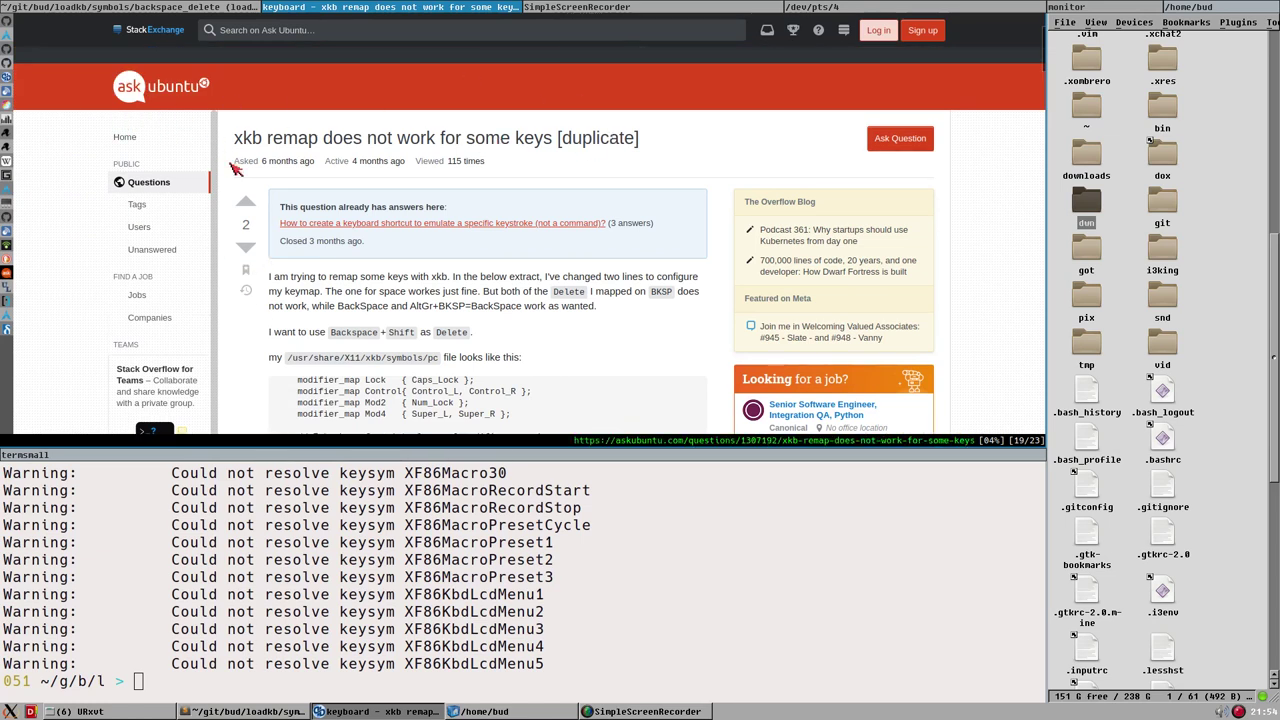
drag(408, 162, 245, 163)
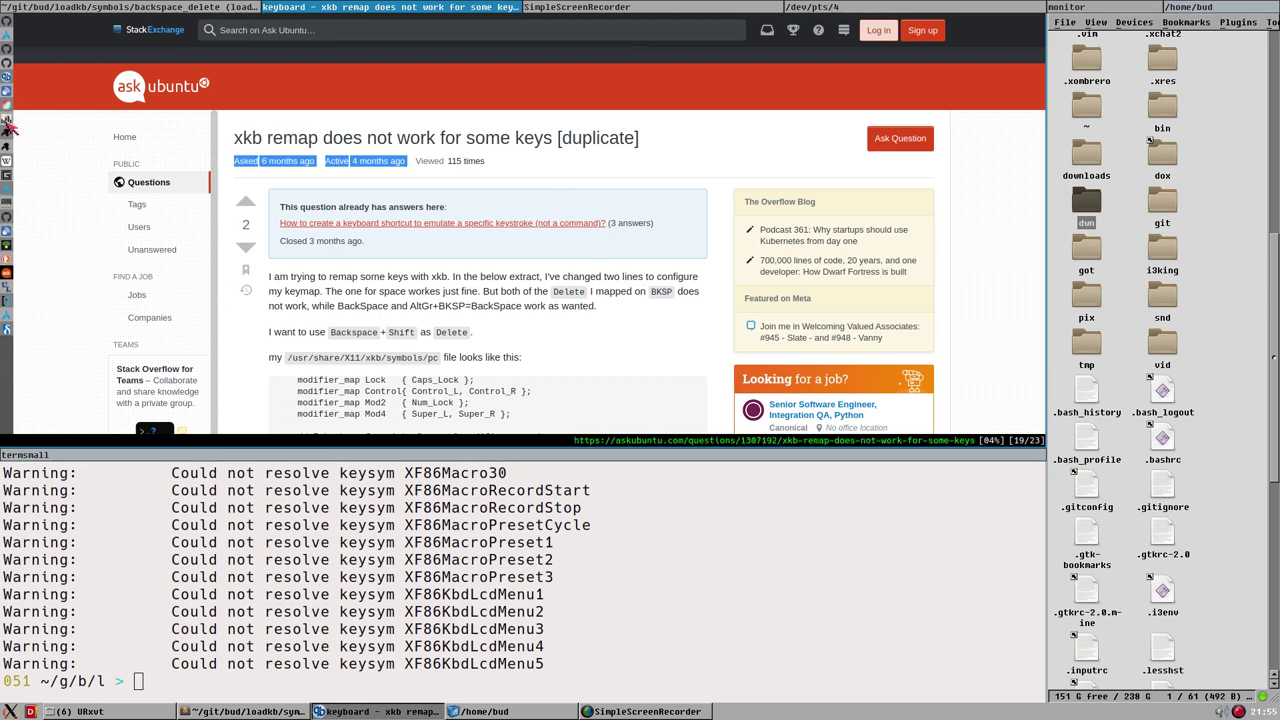
Select the Unix & Linux answer's key <BKSP> code block, then test Backspace in the terminal.
key(shift+j)
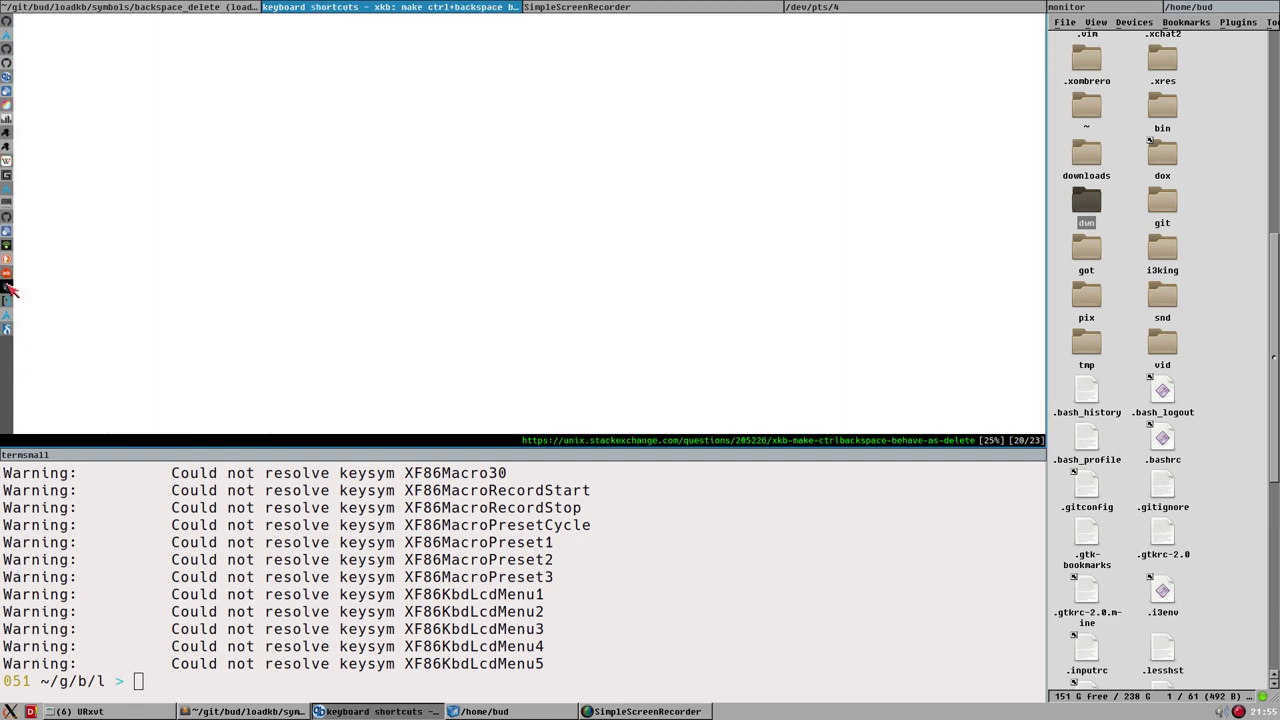
scroll(478, 328, down, 4)
triple_click(478, 360)
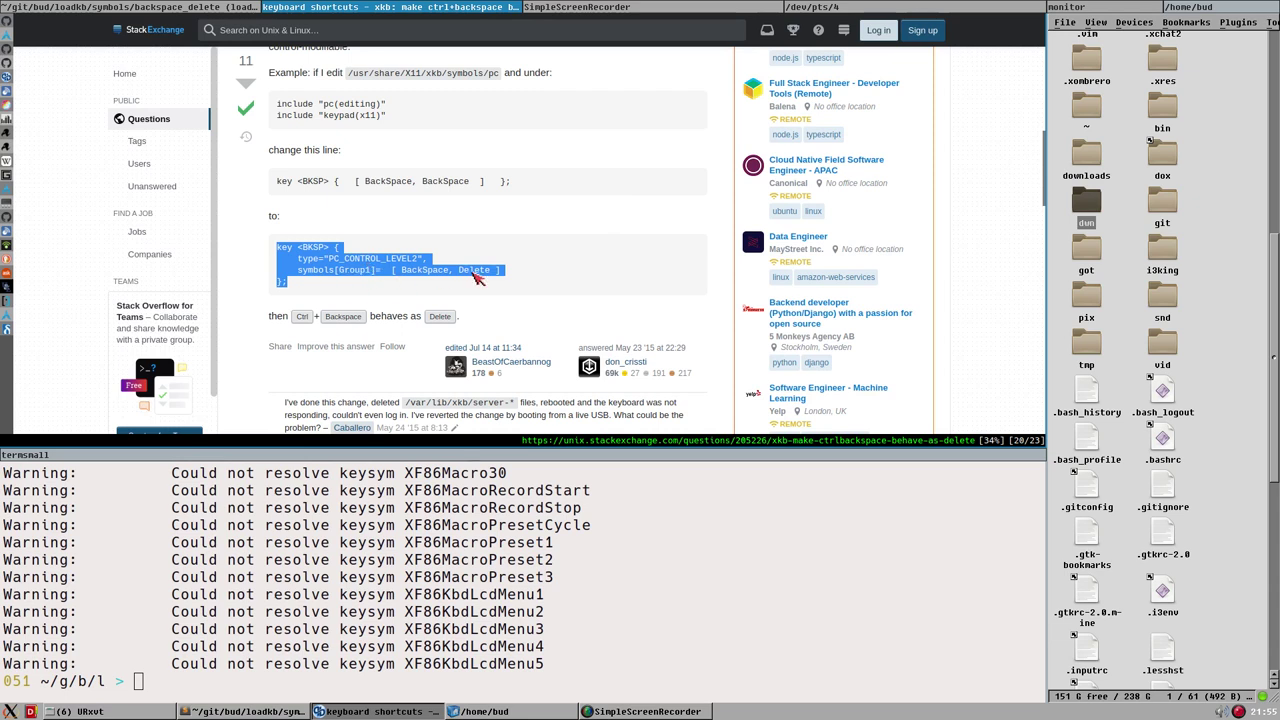
click(340, 289)
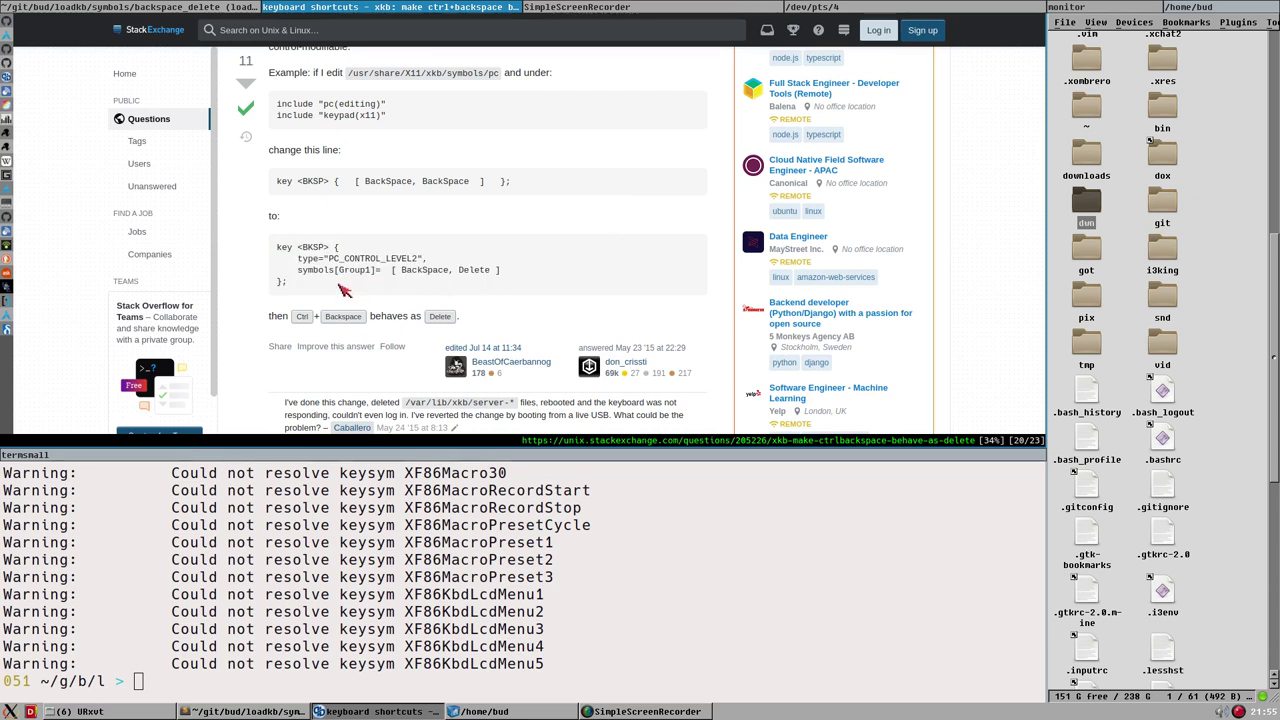
click(258, 700)
text(dfgdf)
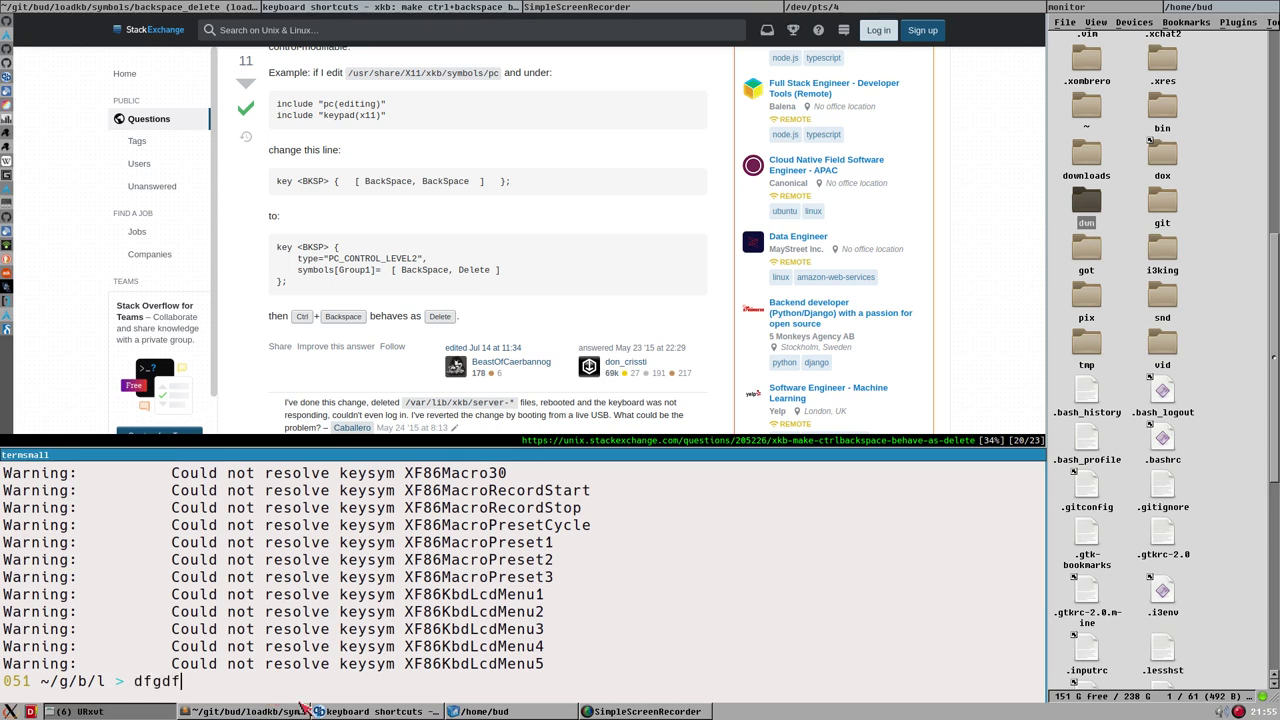
text(gdfgdfg sdfsd)
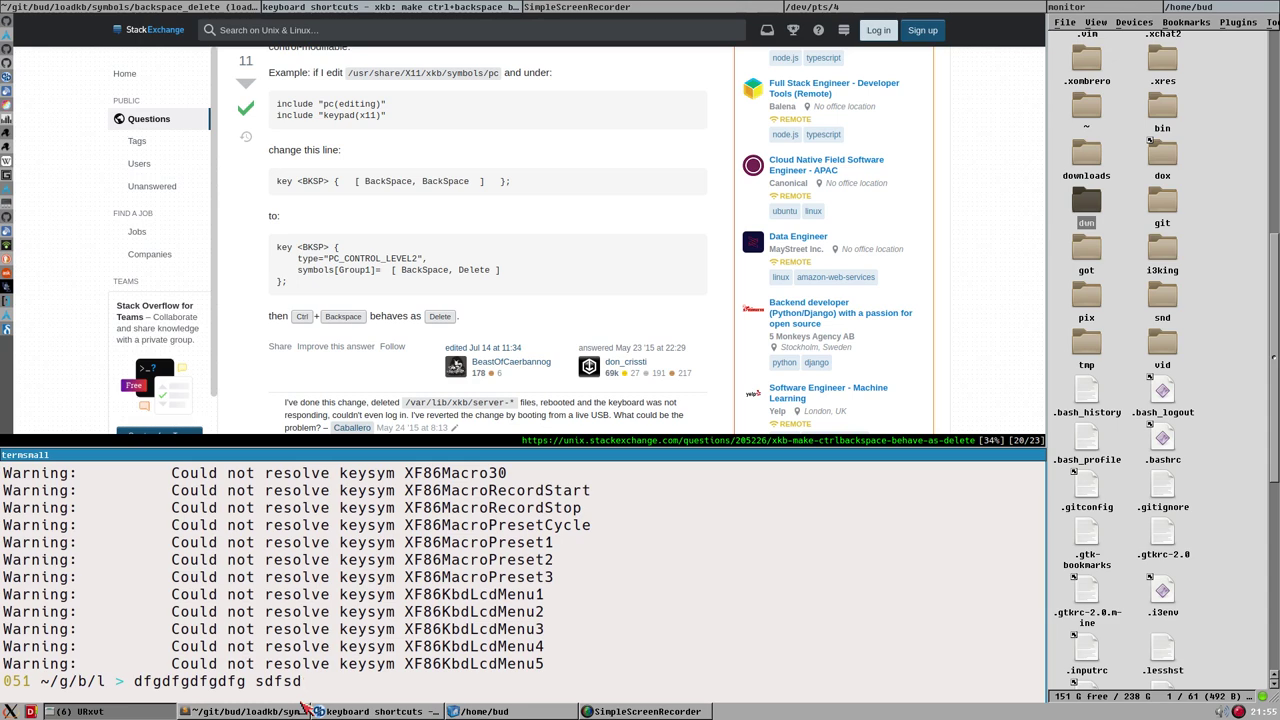
key(BackSpace)
key(BackSpace)
Delete and restore 'Shift' after clearmods in backspace_delete, then show the Stack Exchange answer again.
click(245, 8)
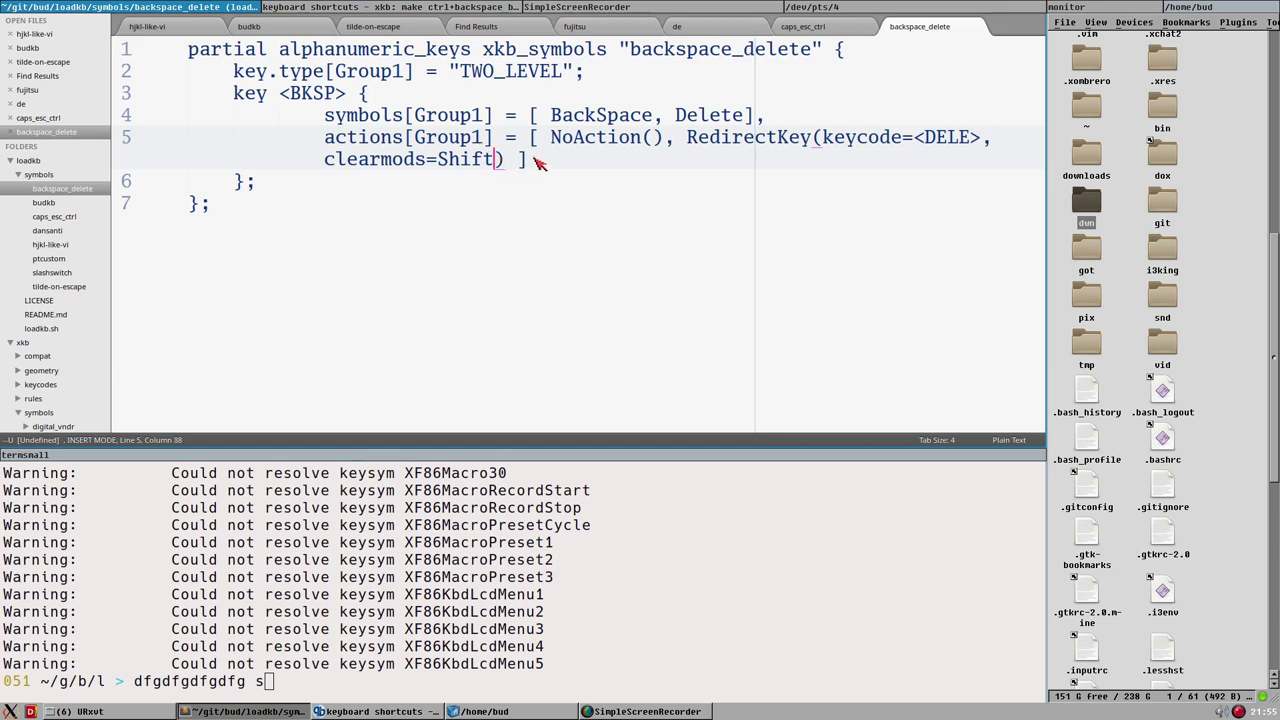
key(BackSpace)
key(BackSpace)
key(BackSpace)
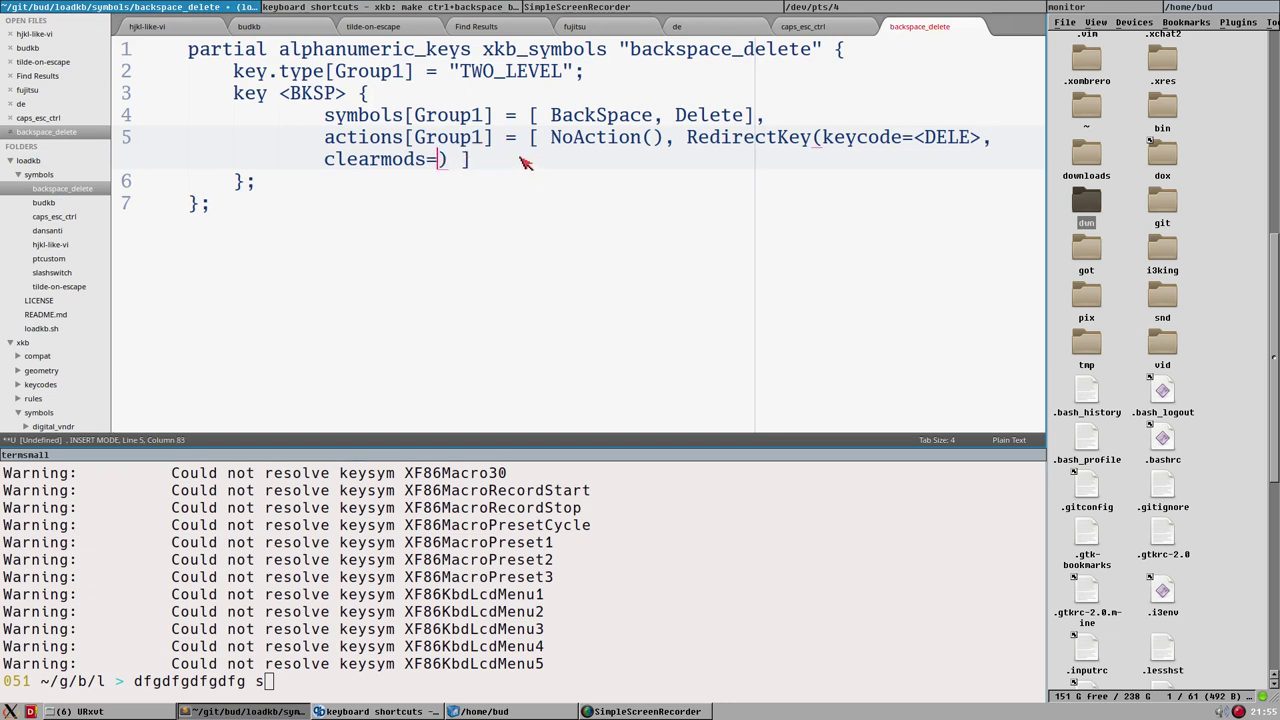
key(ctrl+z)
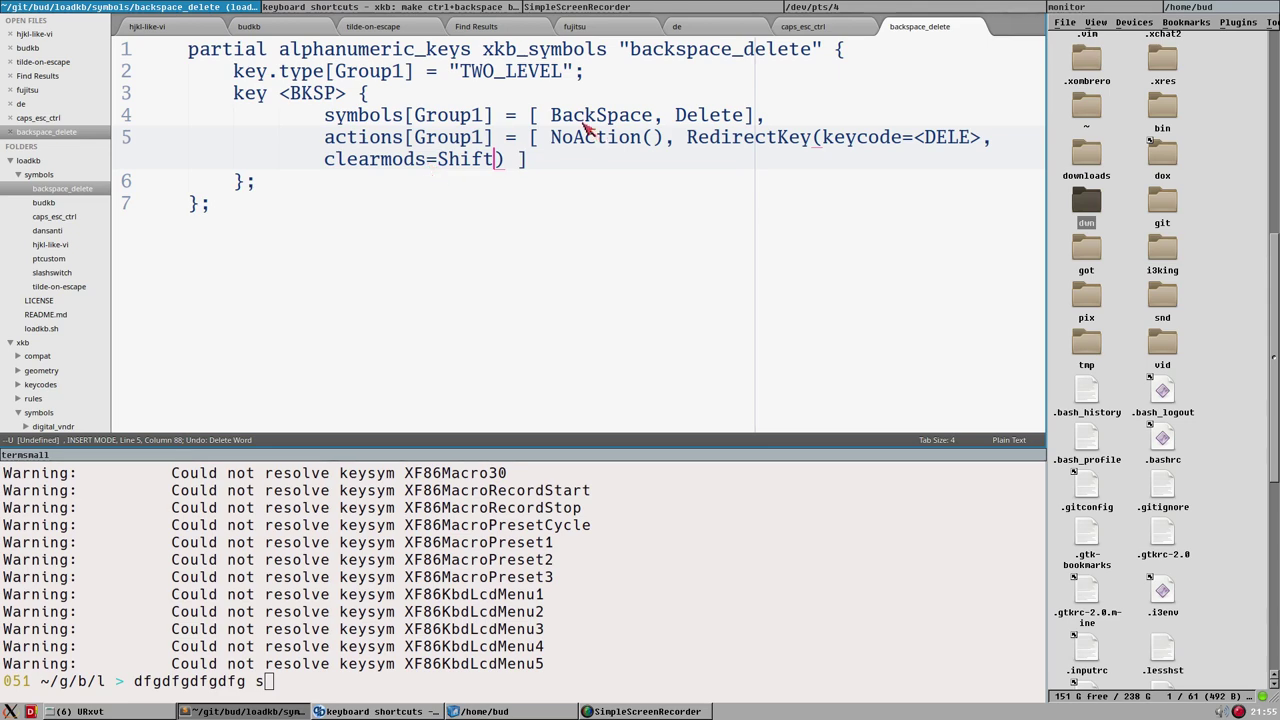
click(367, 6)
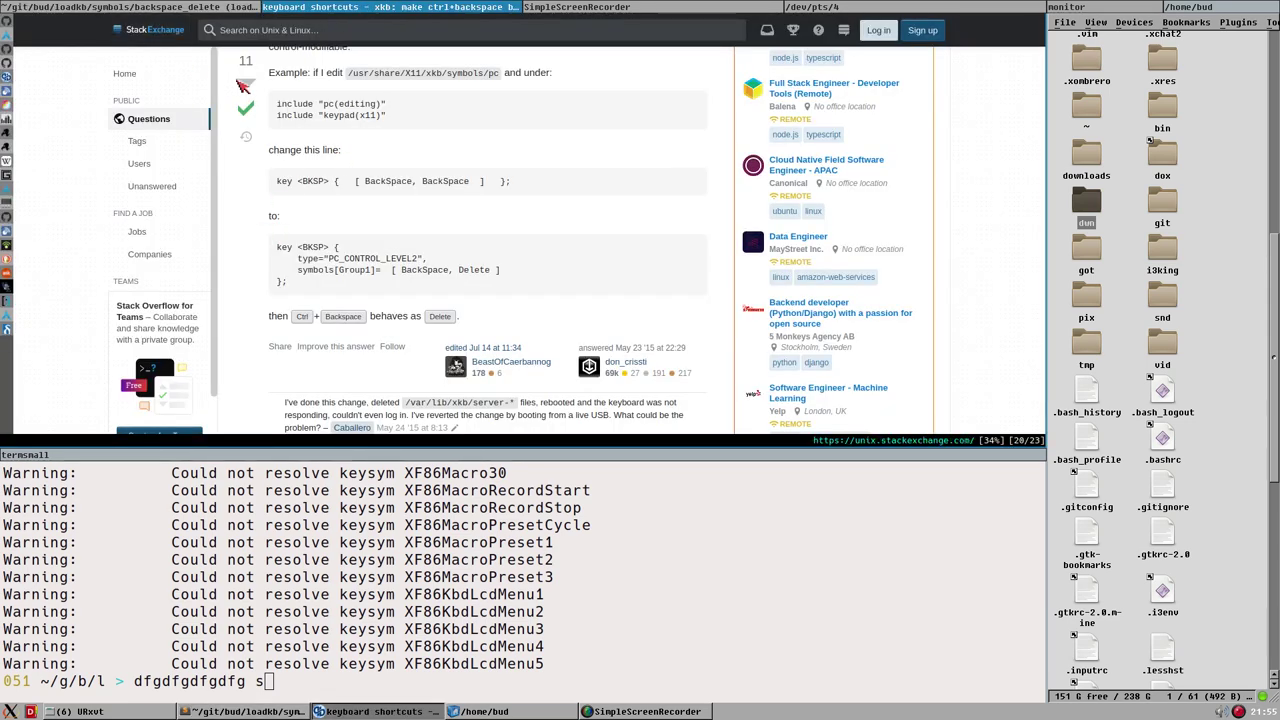
click(325, 38)
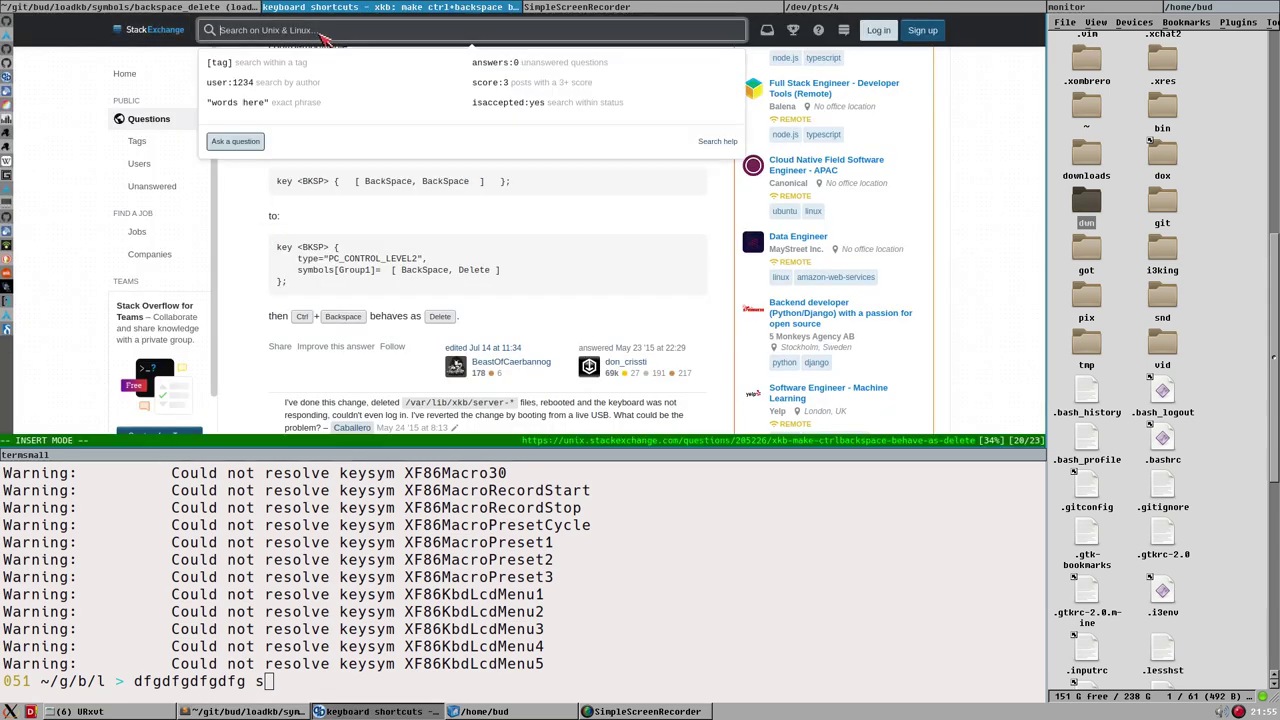
text(sdfdsf sdfsdf)
key(Escape)
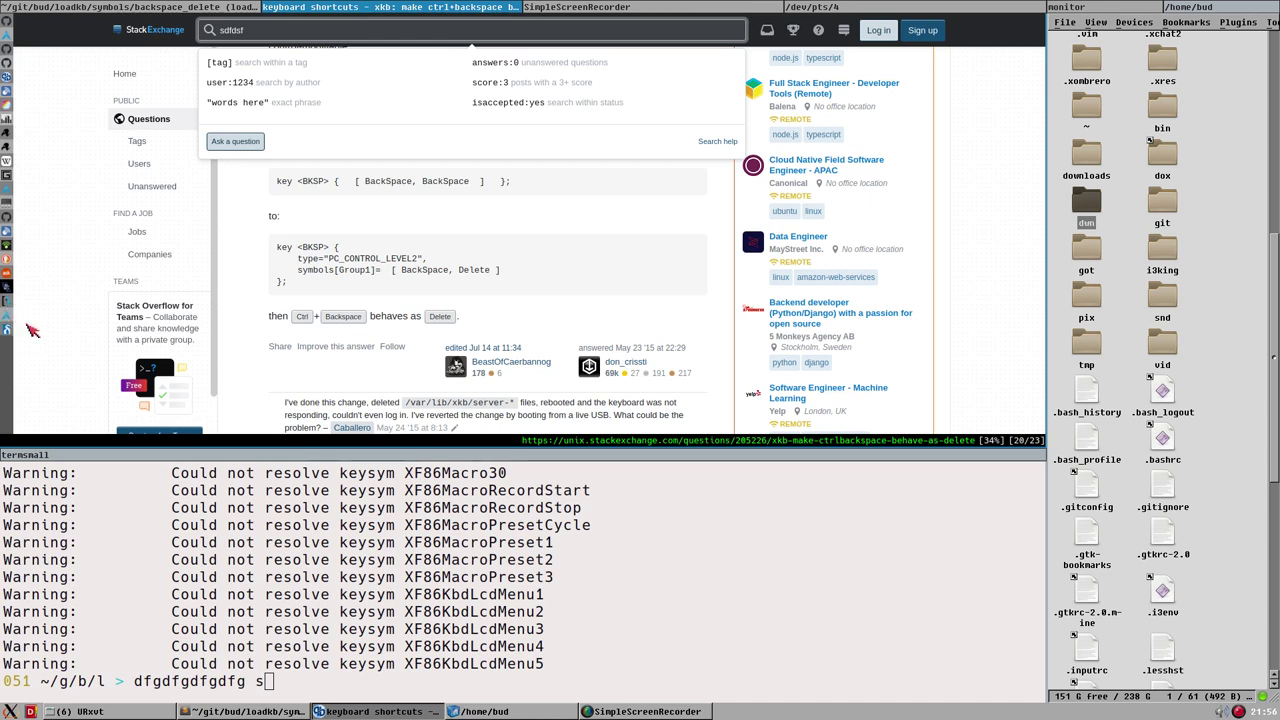
click(254, 32)
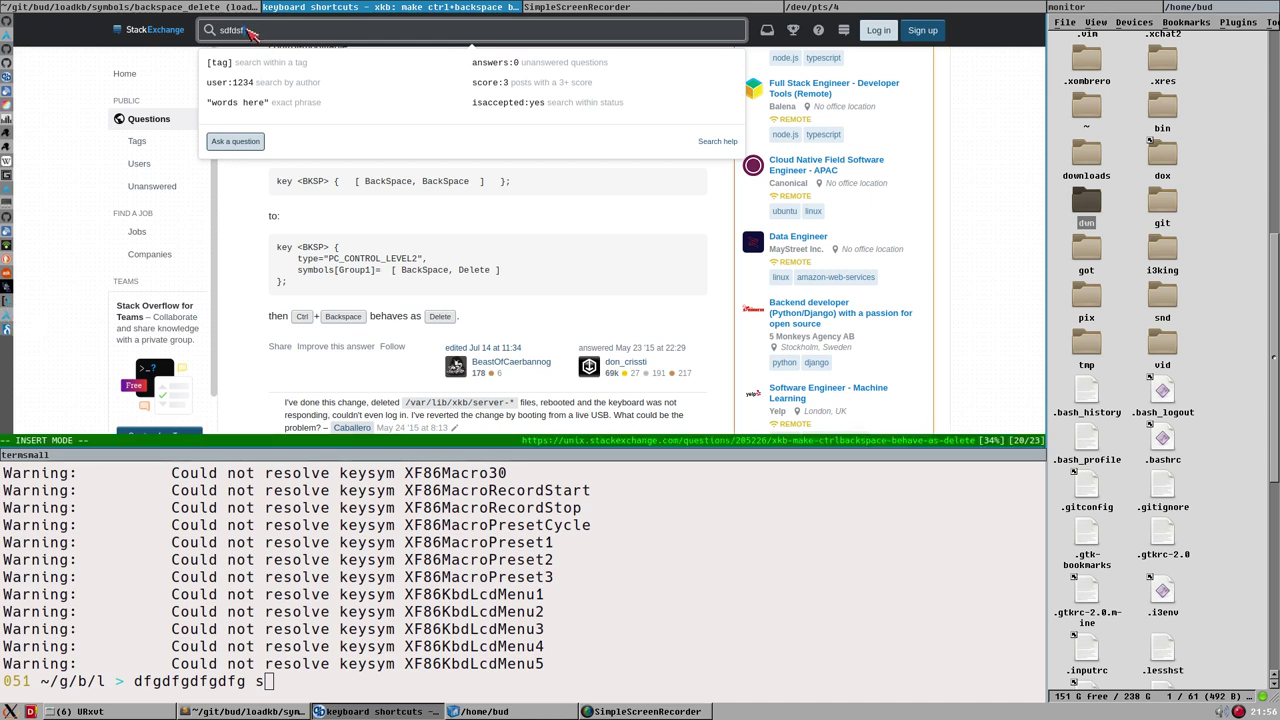
key(ctrl+a)
key(BackSpace)
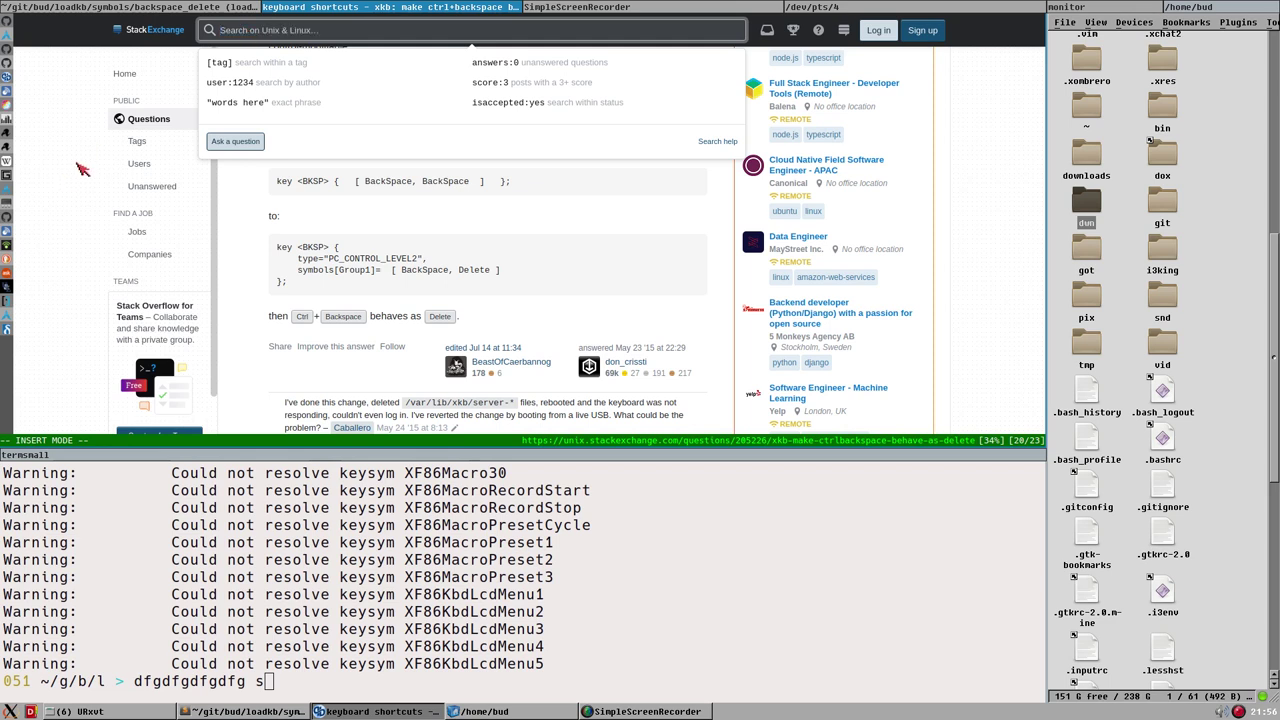
key(Escape)
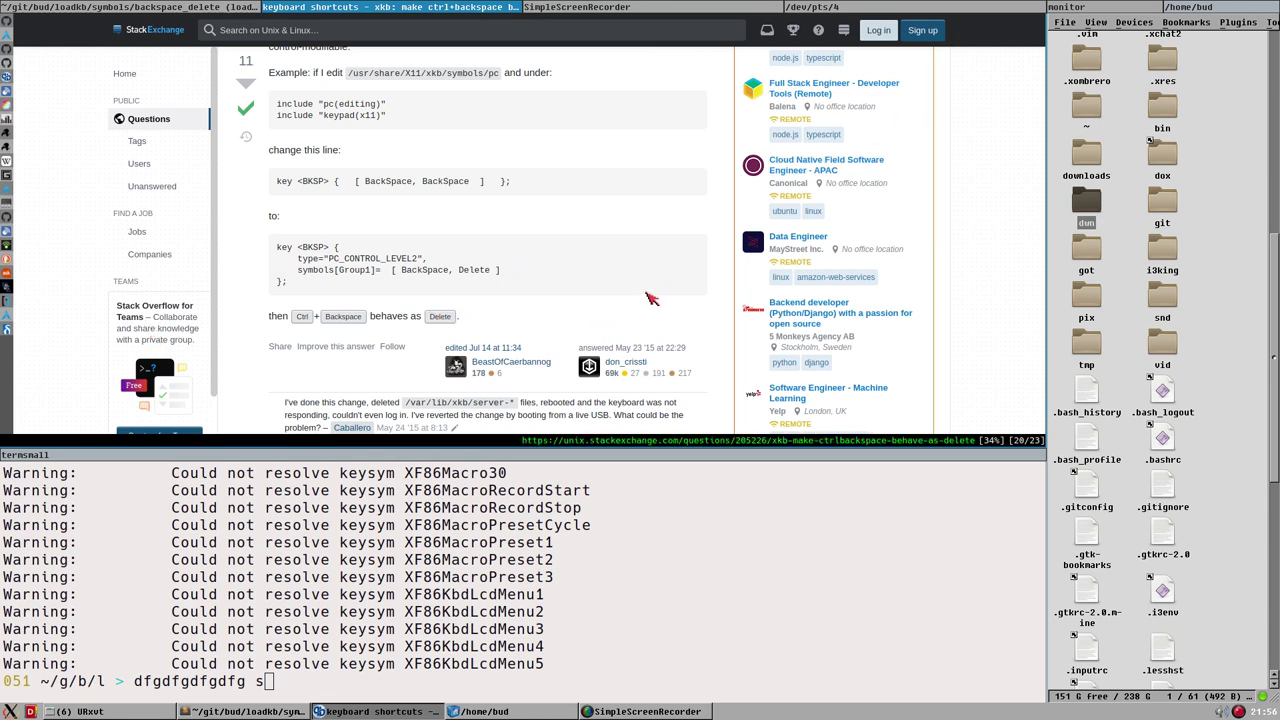
scroll(615, 300, down, 1)
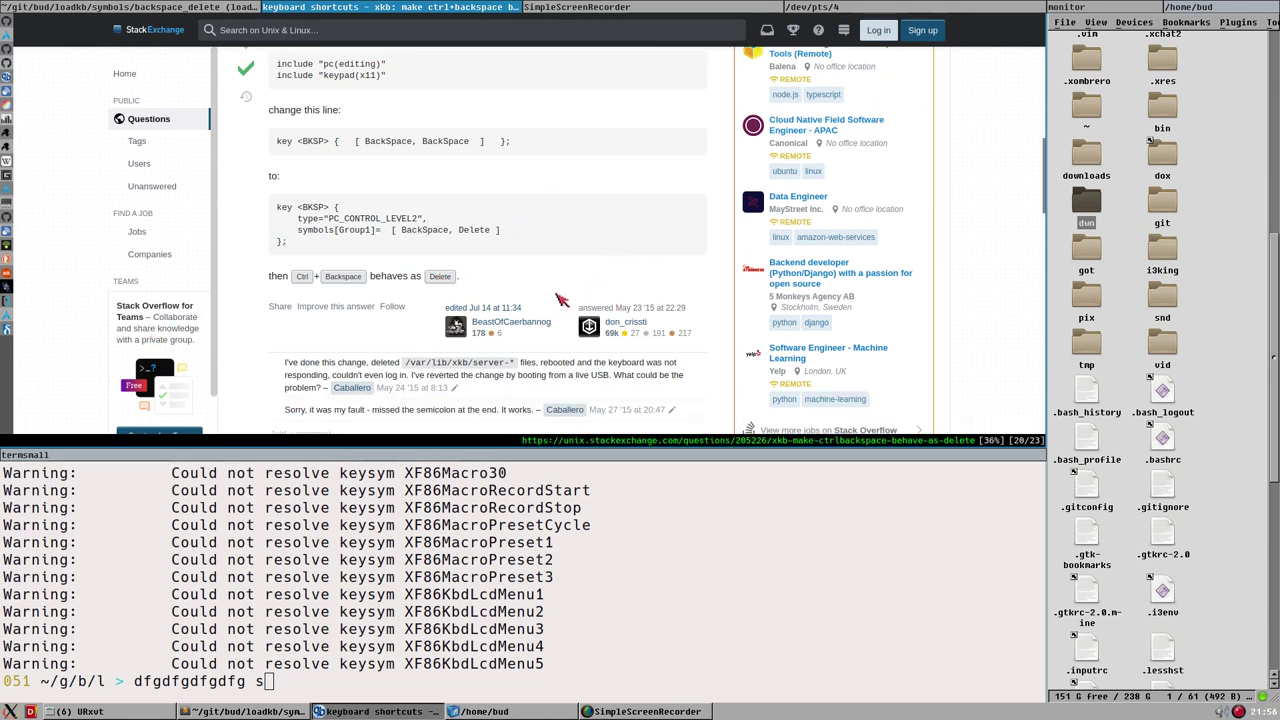
scroll(372, 334, down, 2)
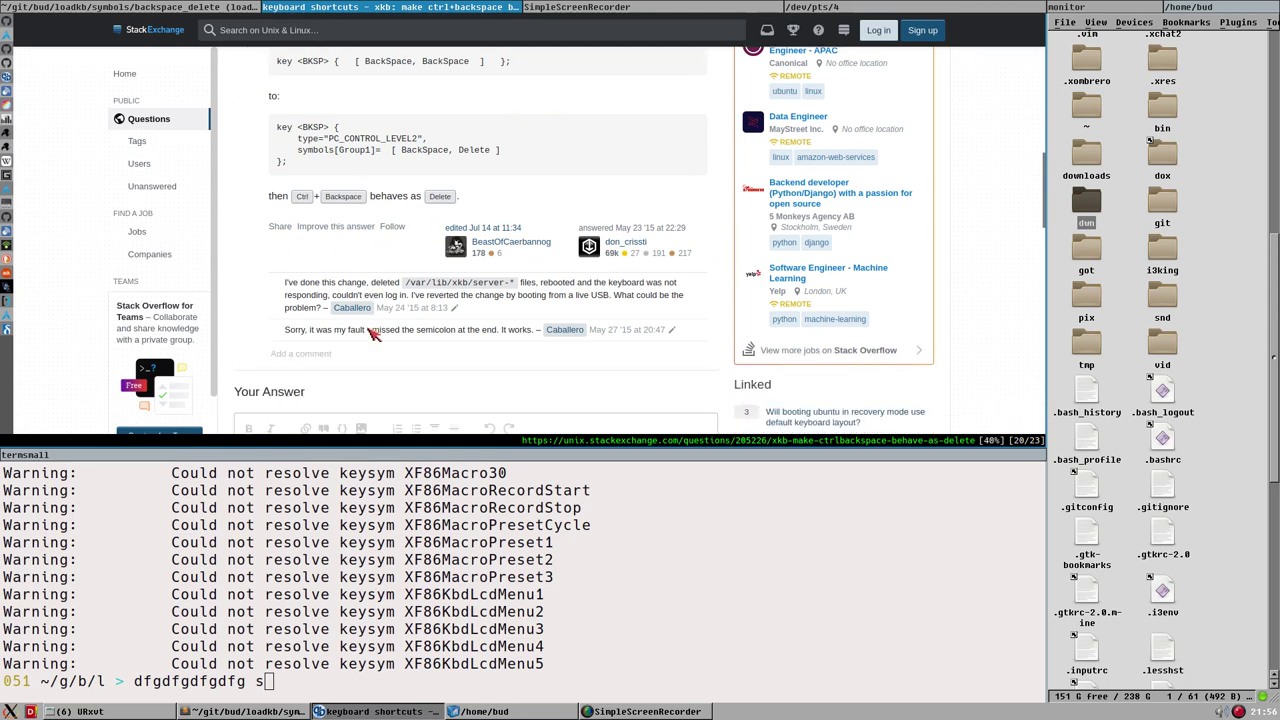
scroll(550, 372, up, 3)
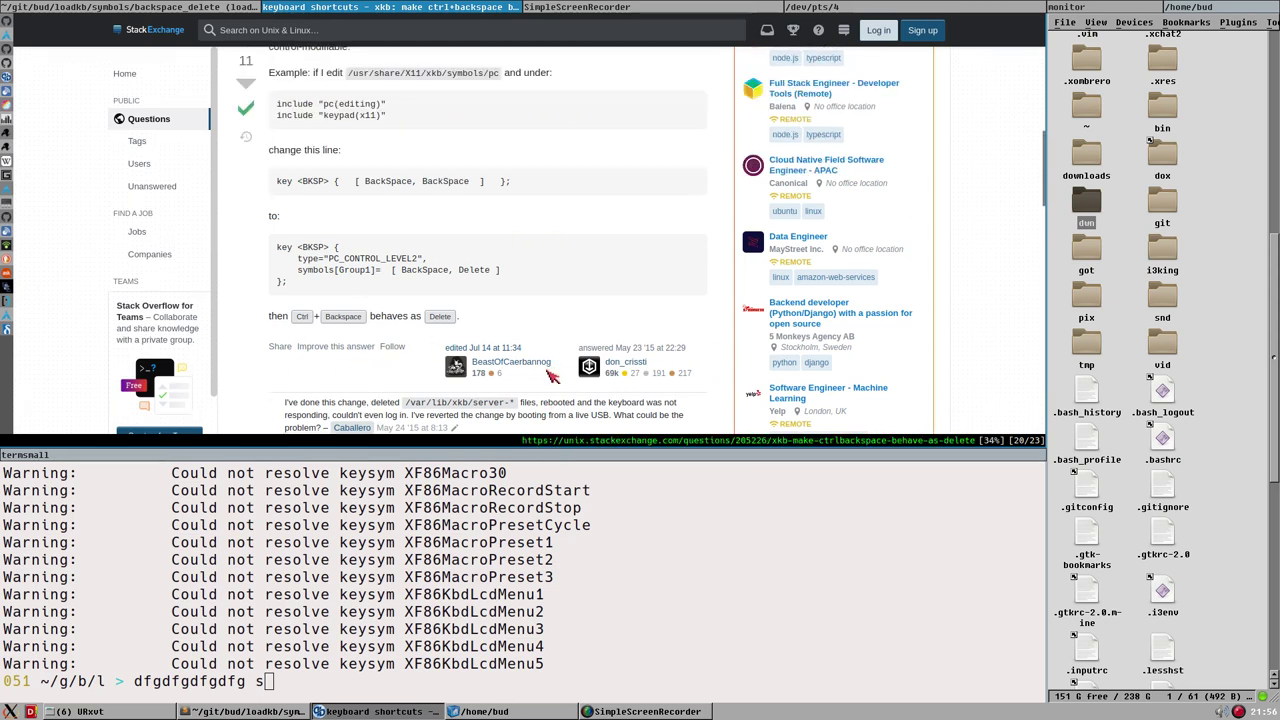
scroll(672, 336, up, 3)
scroll(660, 340, up, 1)
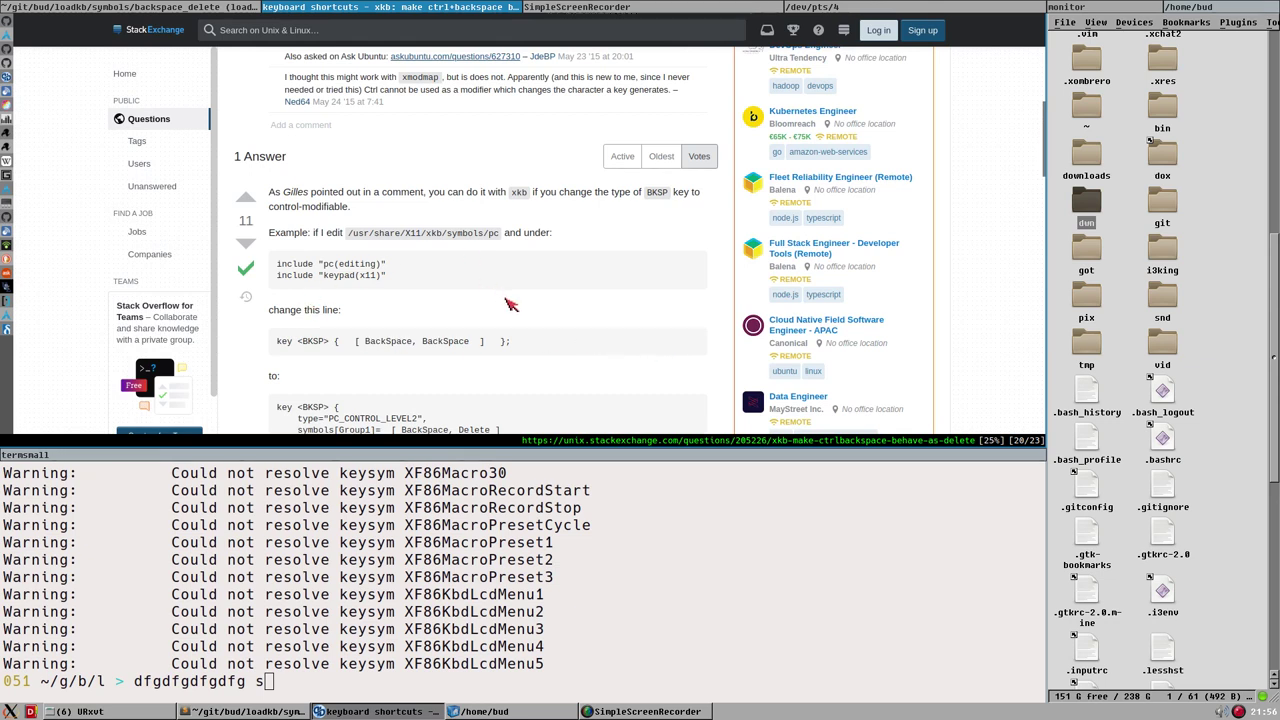
scroll(510, 305, down, 2)
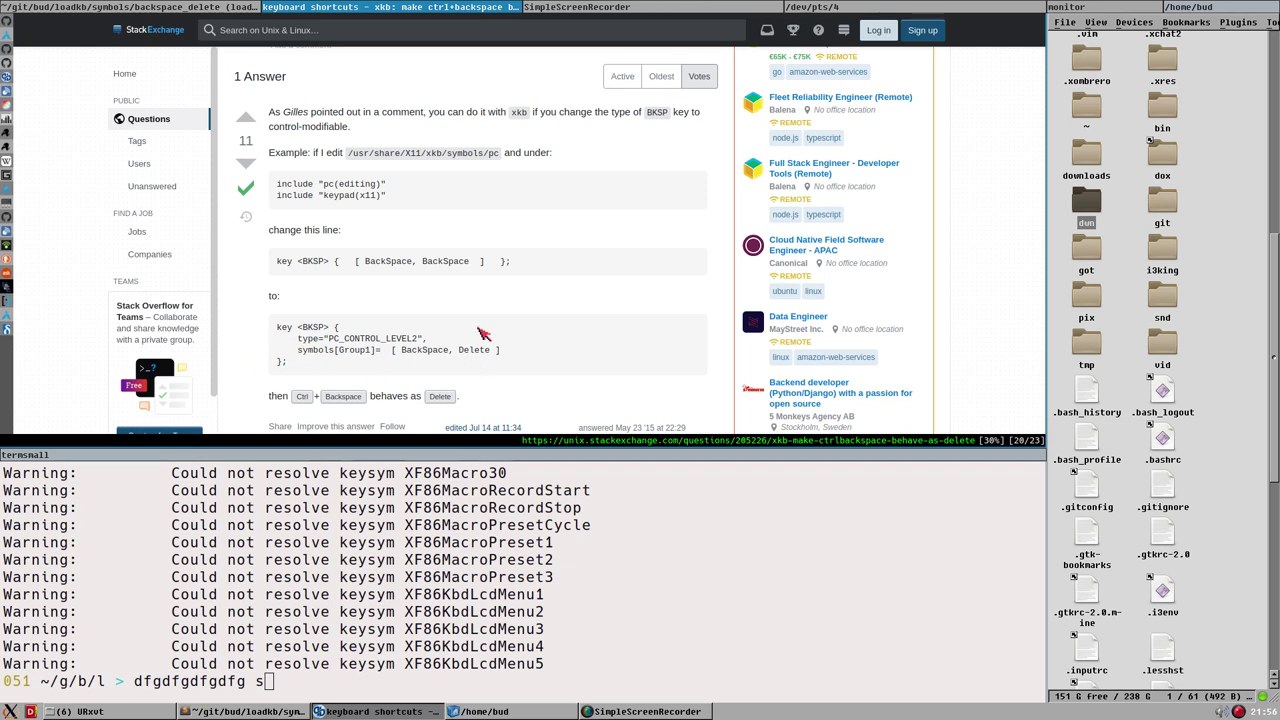
scroll(485, 333, down, 3)
scroll(610, 335, down, 1)
scroll(634, 317, down, 1)
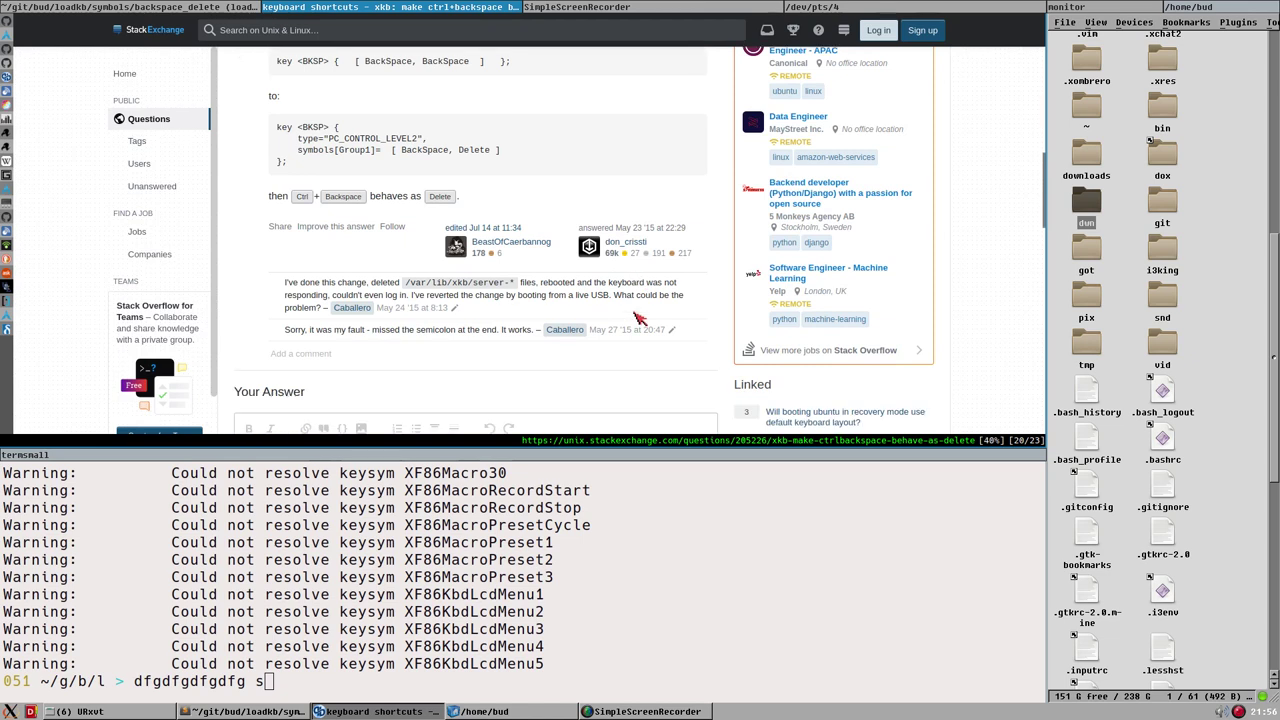
scroll(632, 312, up, 2)
scroll(632, 312, down, 1)
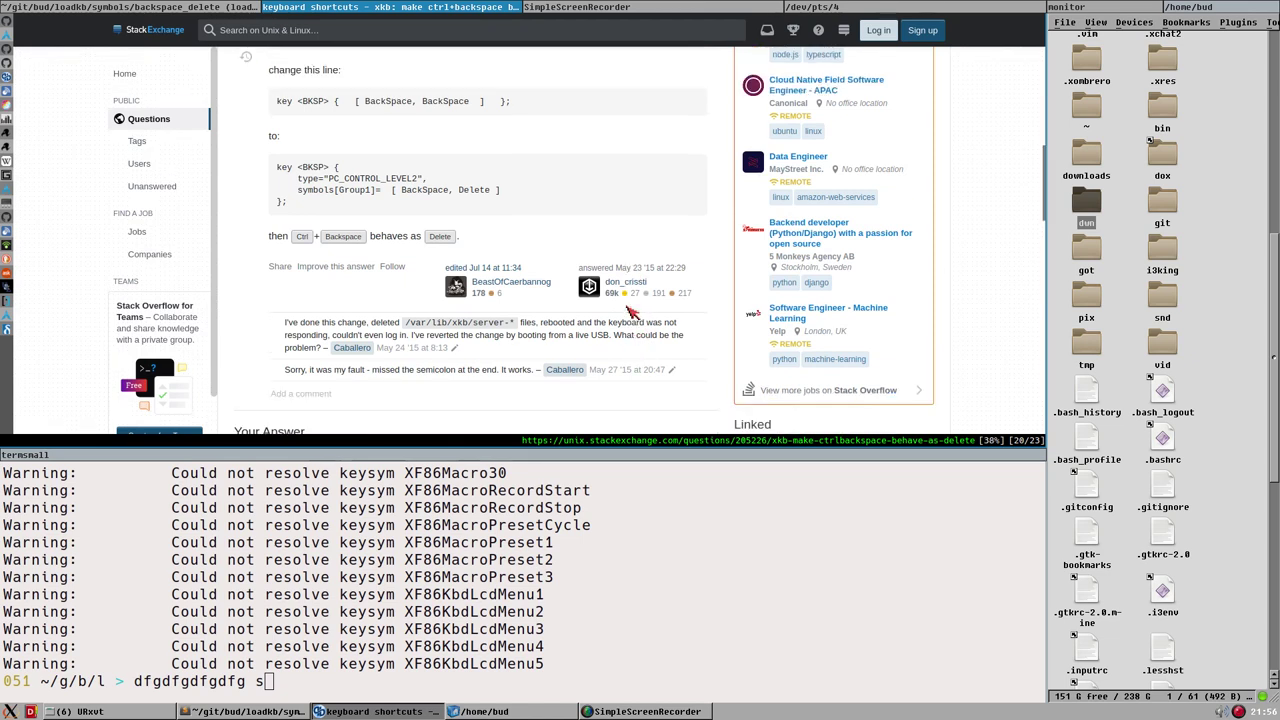
scroll(632, 312, up, 1)
scroll(634, 317, up, 2)
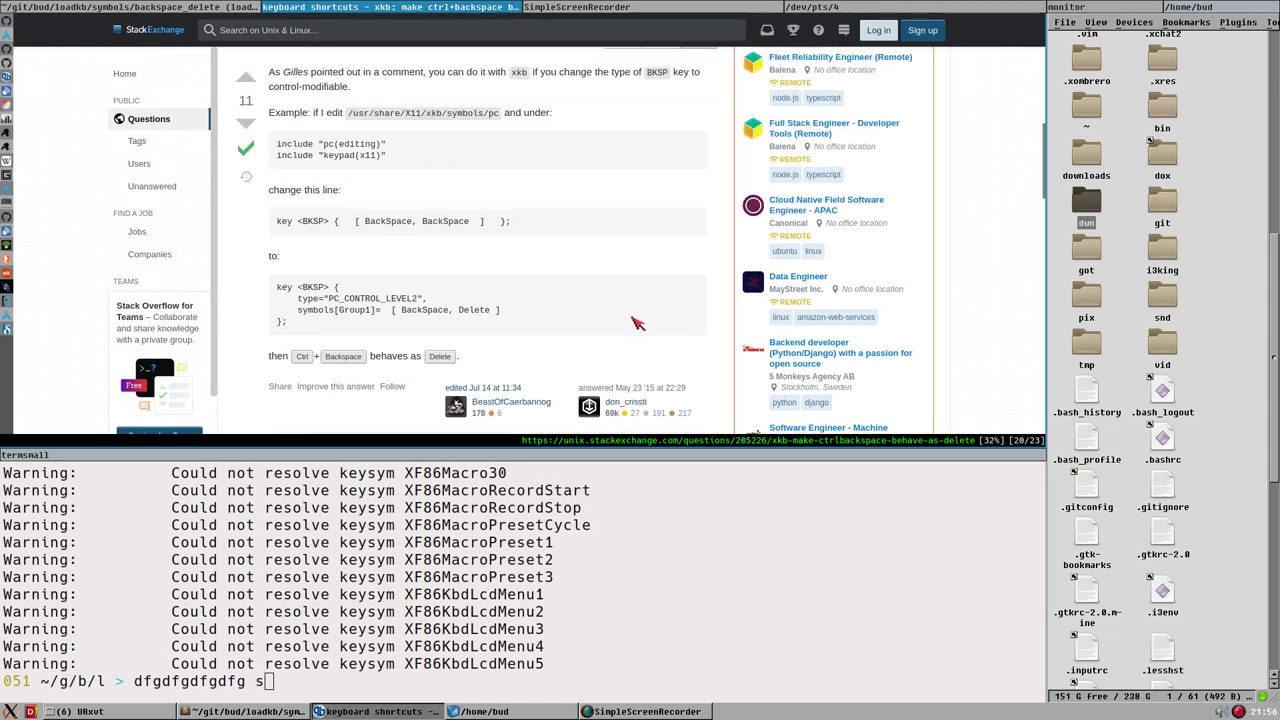
scroll(632, 318, up, 1)
scroll(632, 318, up, 2)
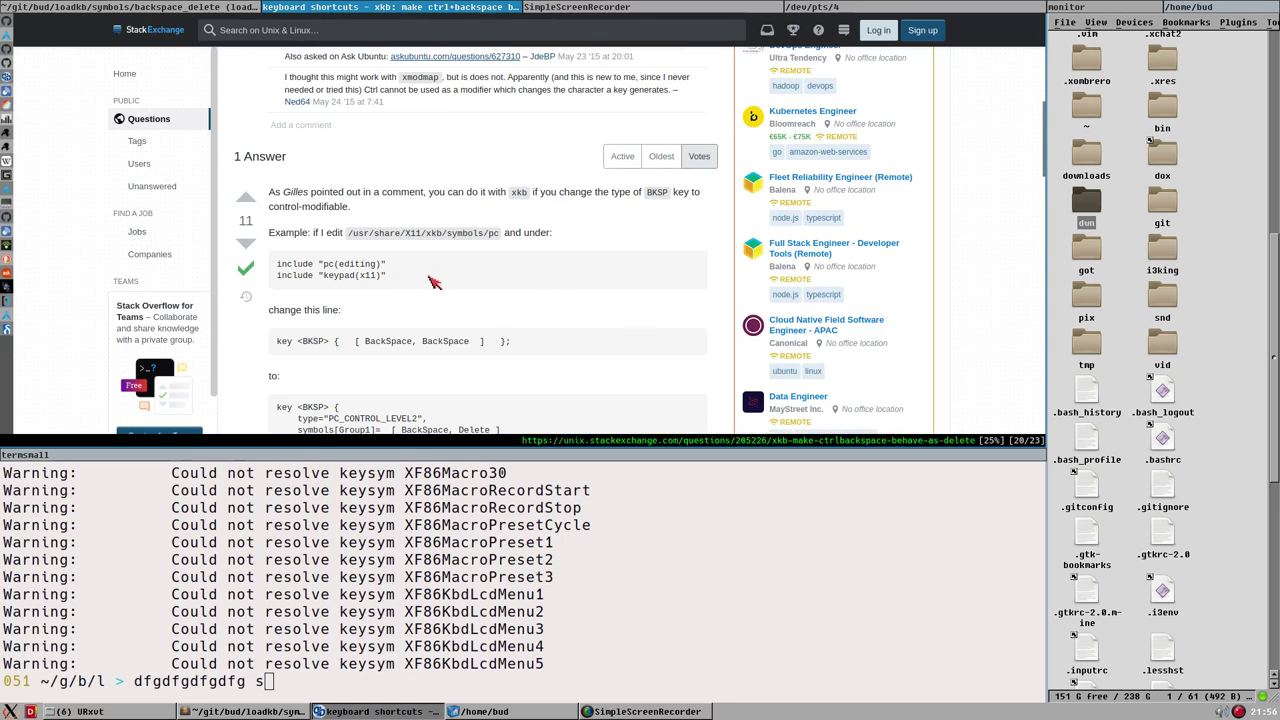
Show the Ask Ubuntu 'xkb remap does not work for some keys' question from the top, with no stray selection.
click(8, 278)
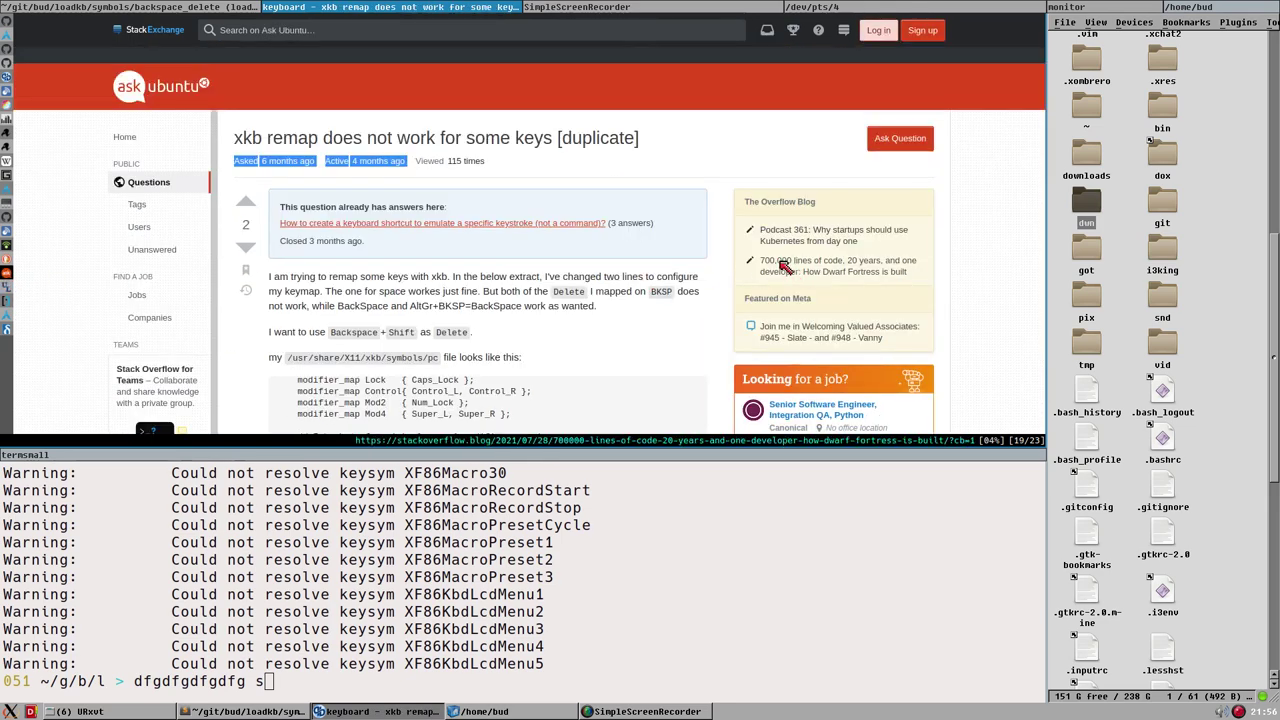
scroll(770, 260, down, 2)
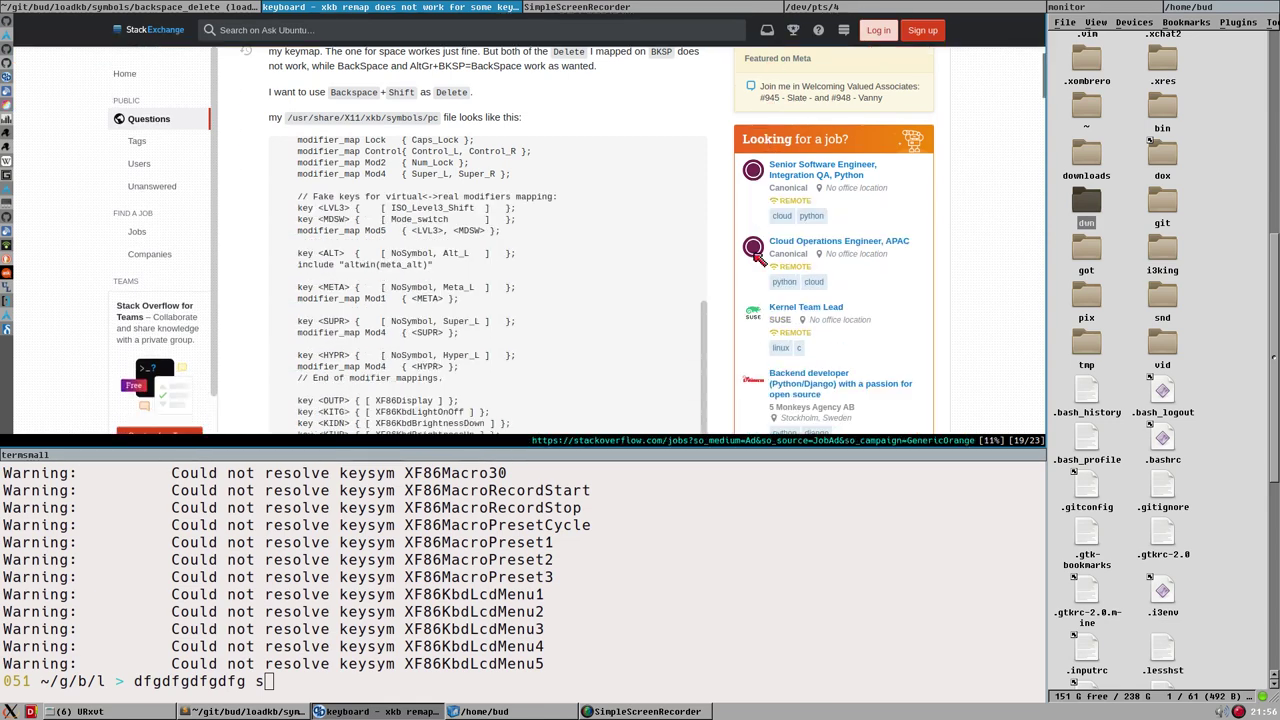
scroll(757, 258, down, 1)
scroll(752, 250, down, 1)
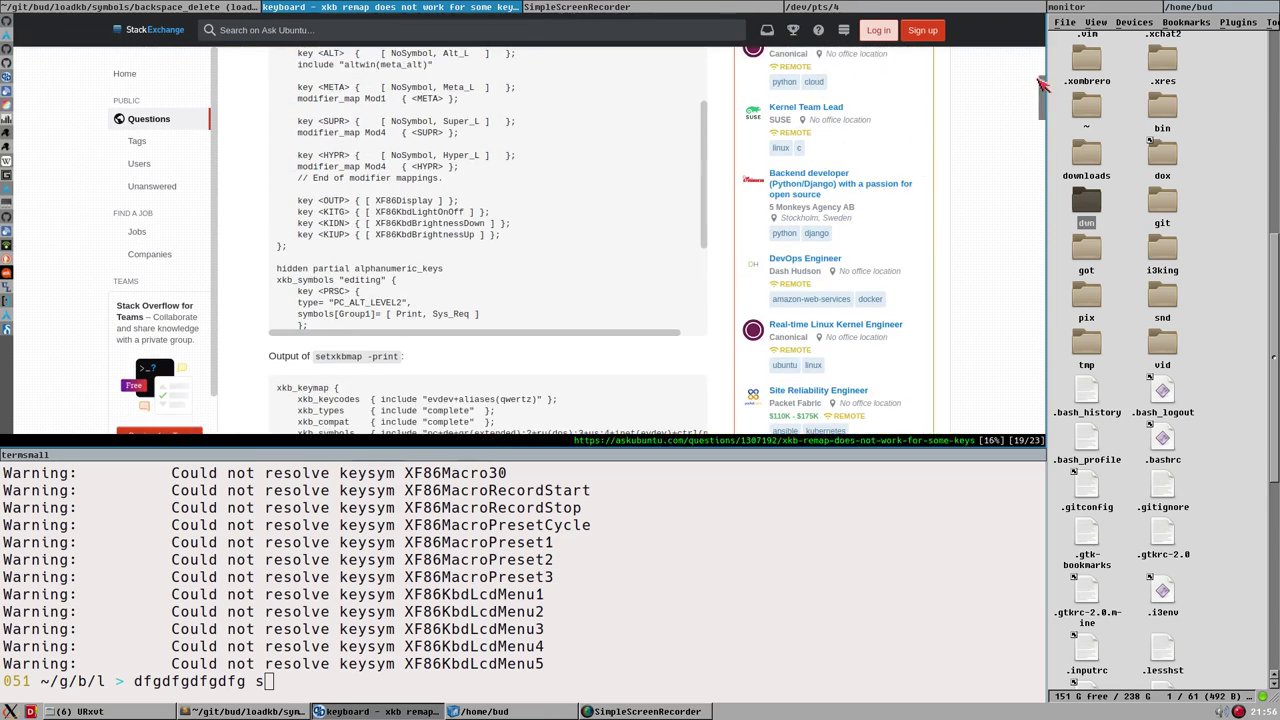
drag(1041, 90, 1045, 345)
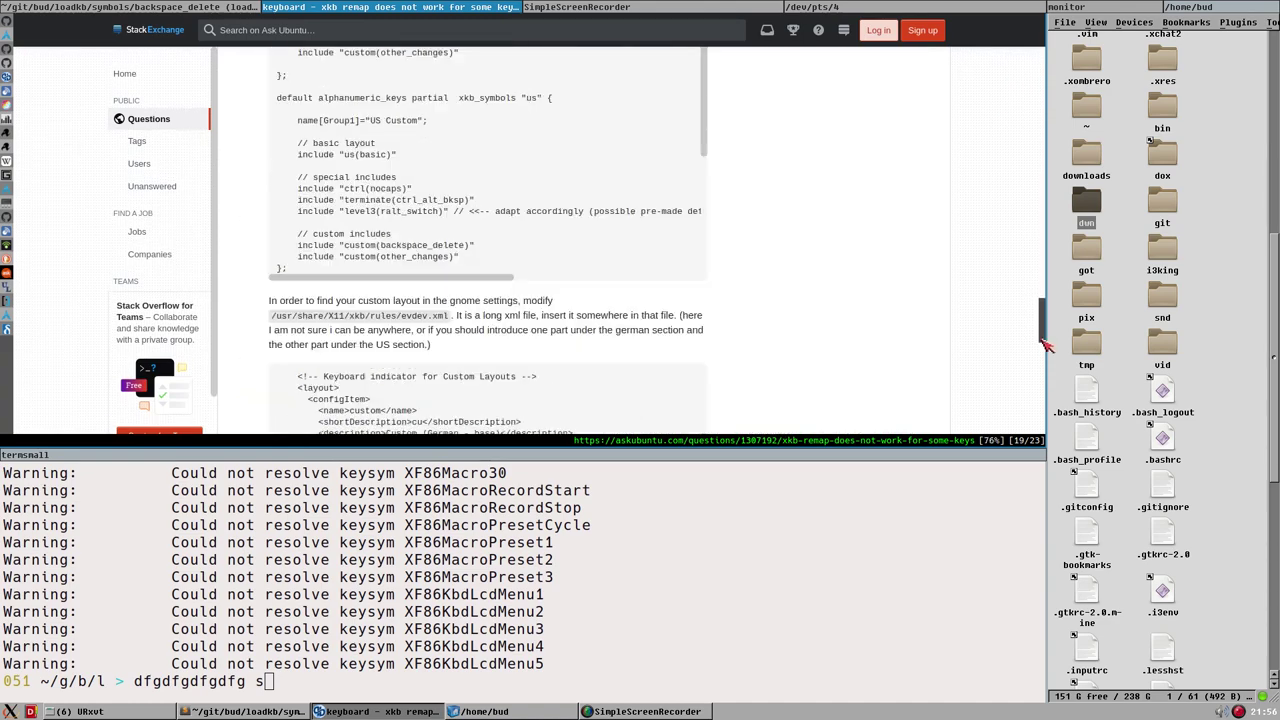
key(g)
key(g)
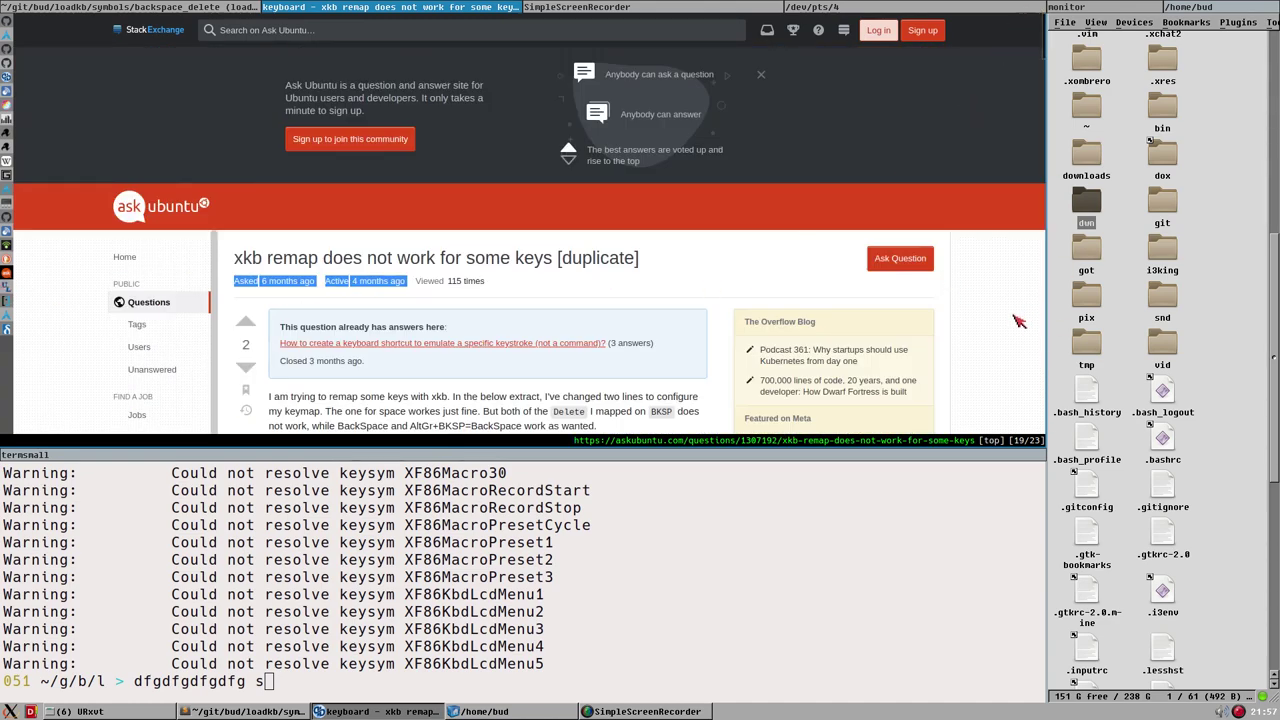
click(1000, 320)
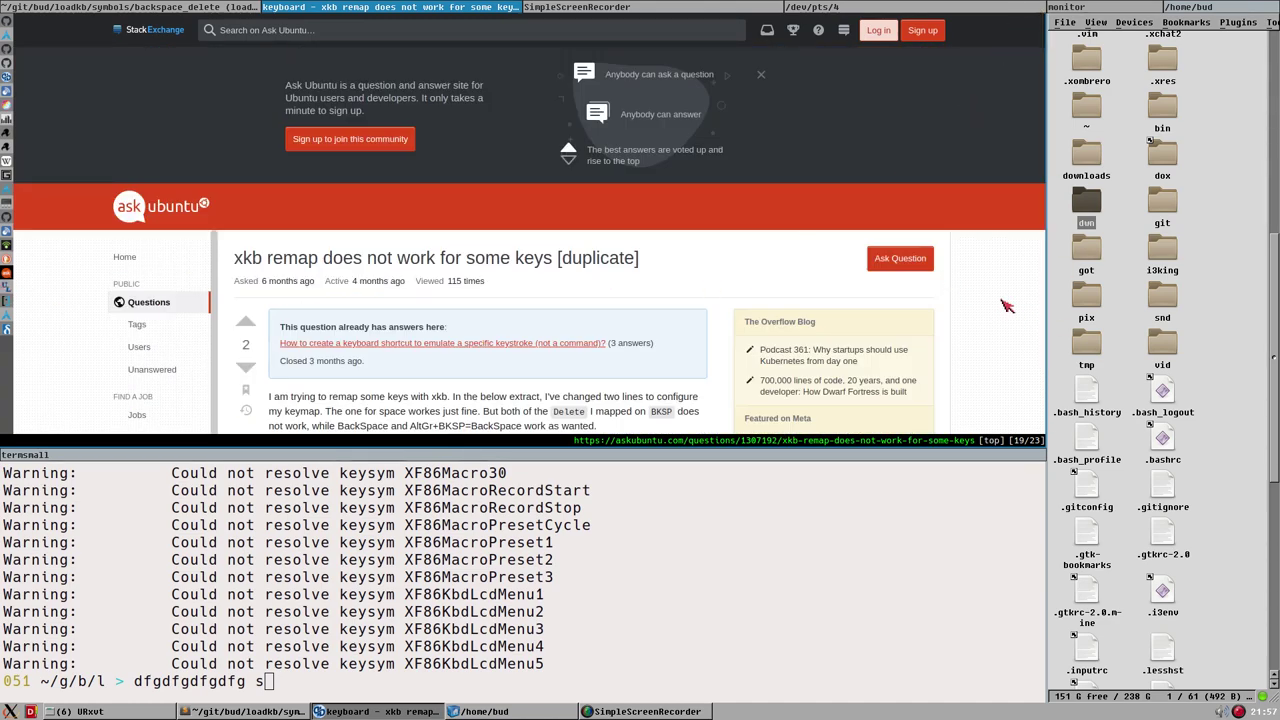